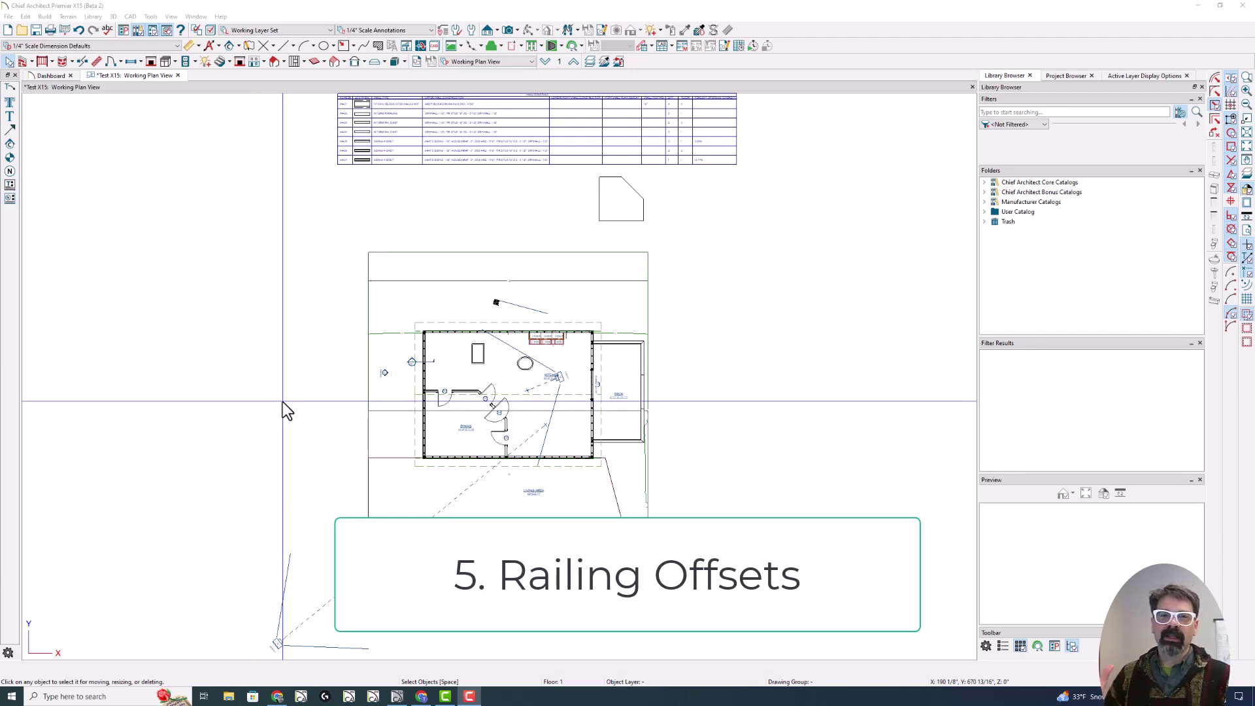
# Place a full camera aimed at the house, orbit to the deck railing, then return to the plan.
pyautogui.click(508, 30)
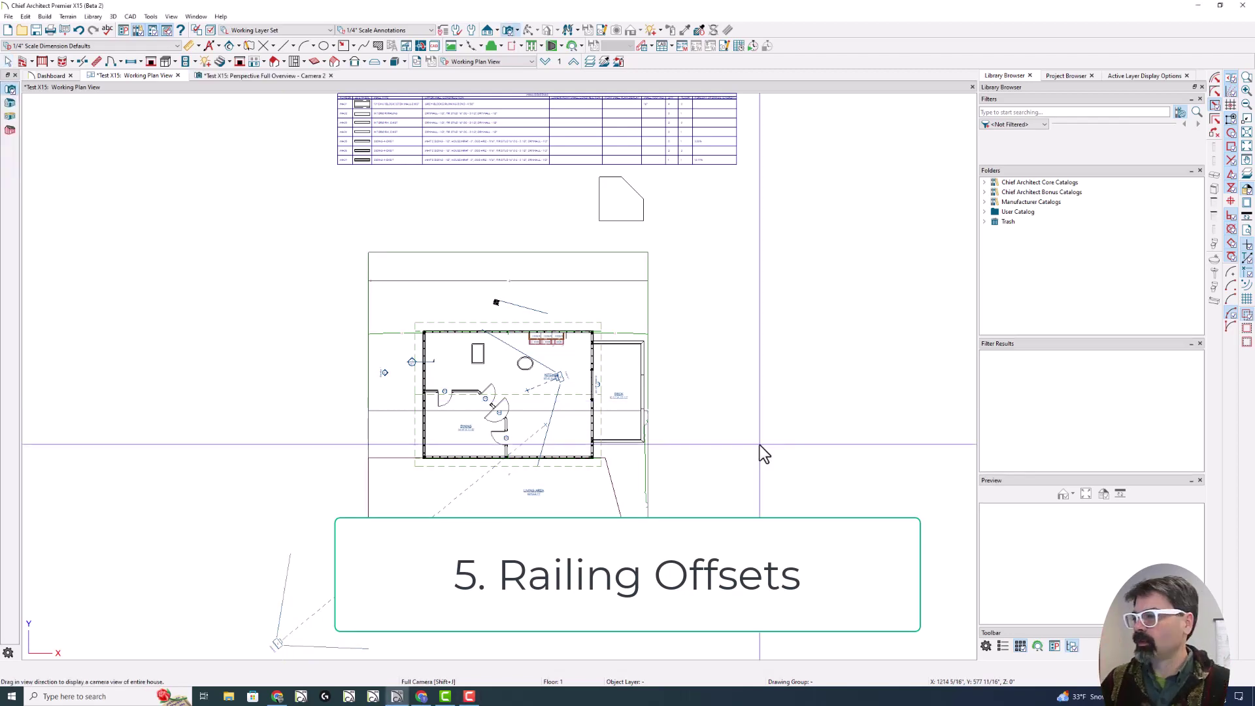
pyautogui.moveTo(778, 457); pyautogui.dragTo(553, 361)
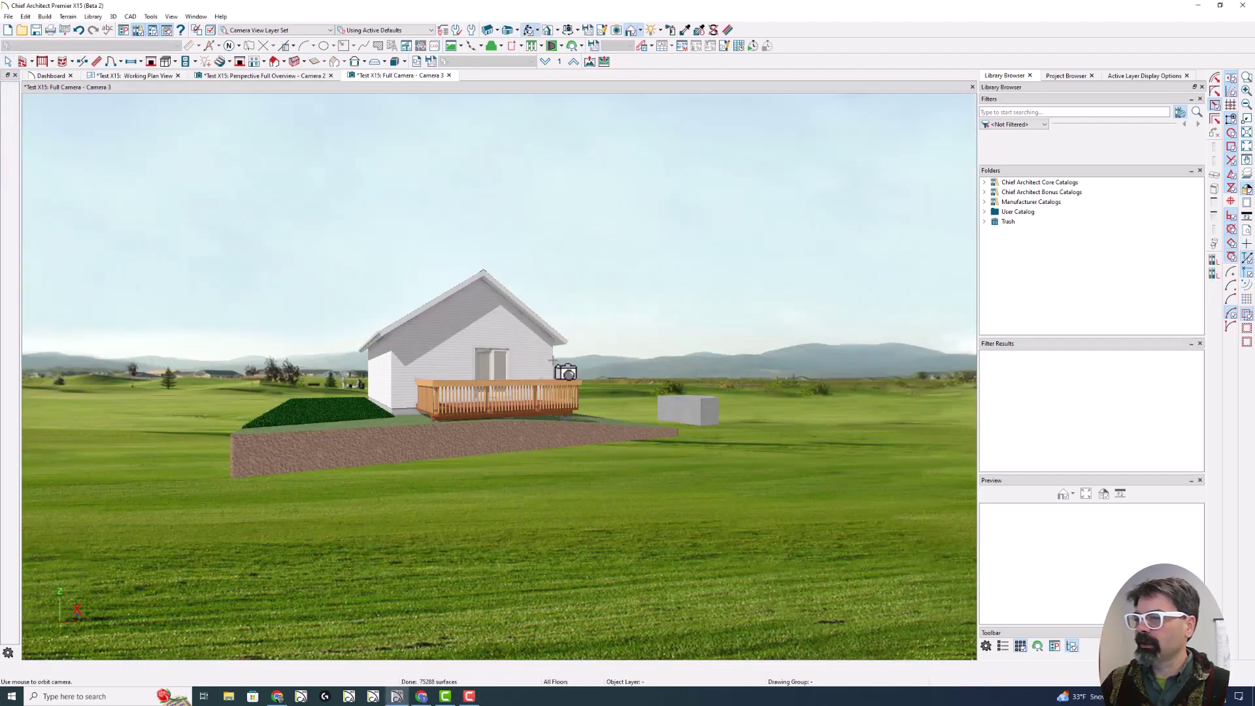
pyautogui.scroll(5, 484, 395)
pyautogui.moveTo(484, 394); pyautogui.dragTo(510, 403)
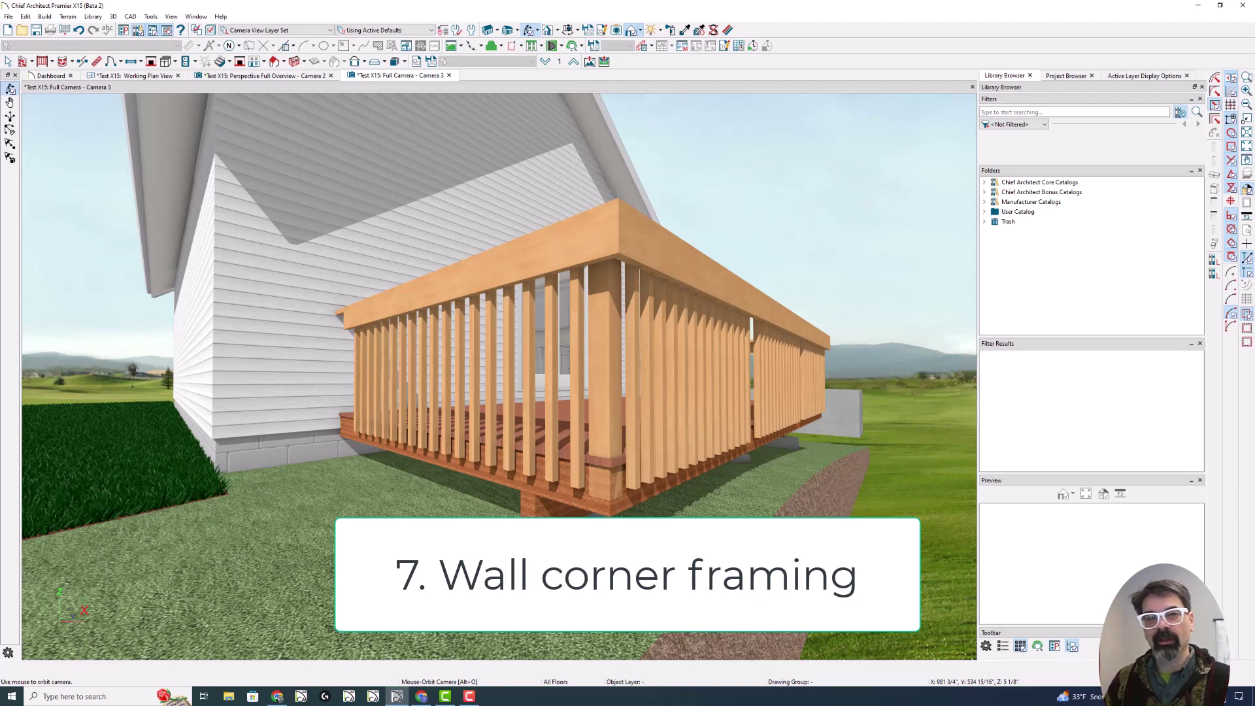
pyautogui.click(157, 77)
pyautogui.scroll(6, 670, 373)
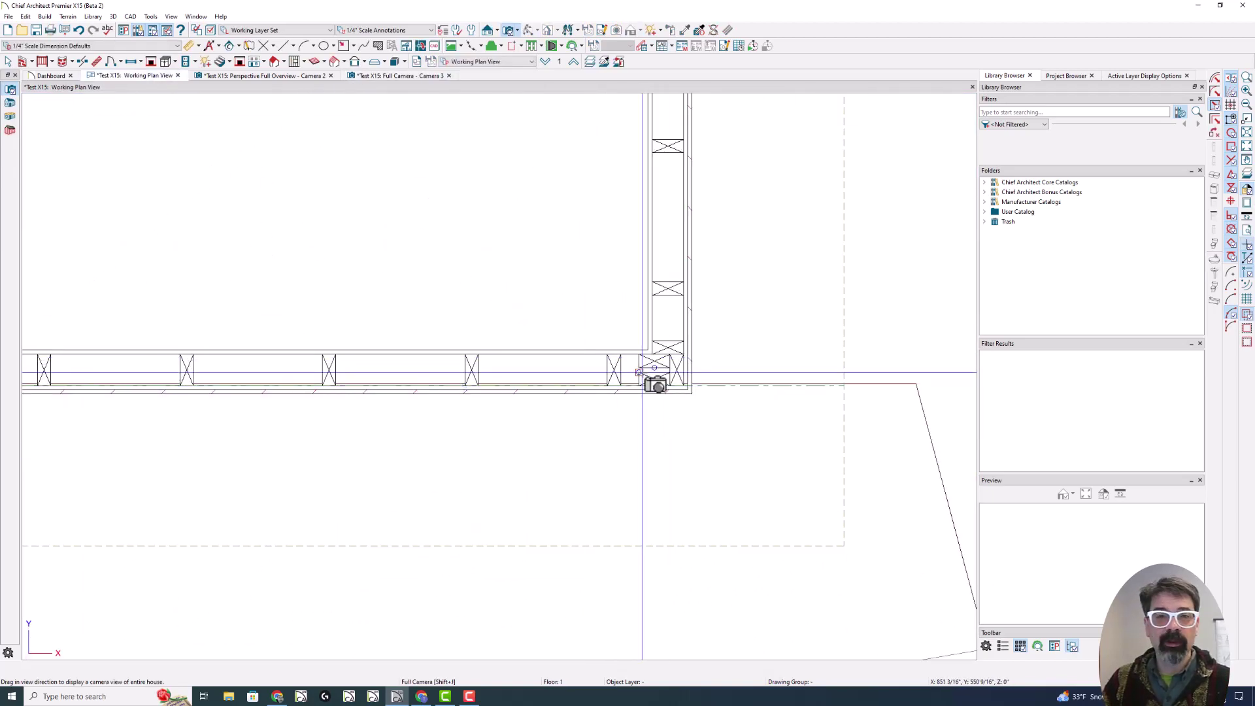
# Pan to the kitchen and dining area and select the skylight to show its dimensions.
pyautogui.scroll(-5, 642, 372)
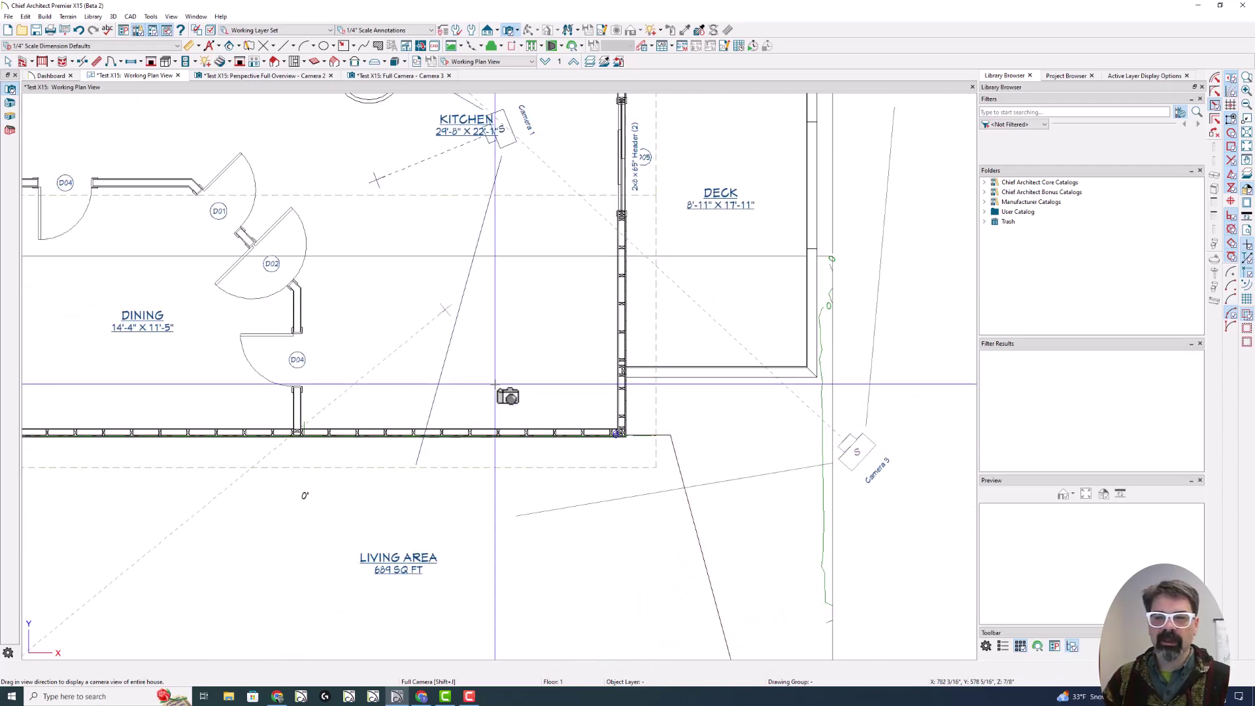
pyautogui.moveTo(495, 382); pyautogui.dragTo(591, 532, button='middle')
pyautogui.press('space')
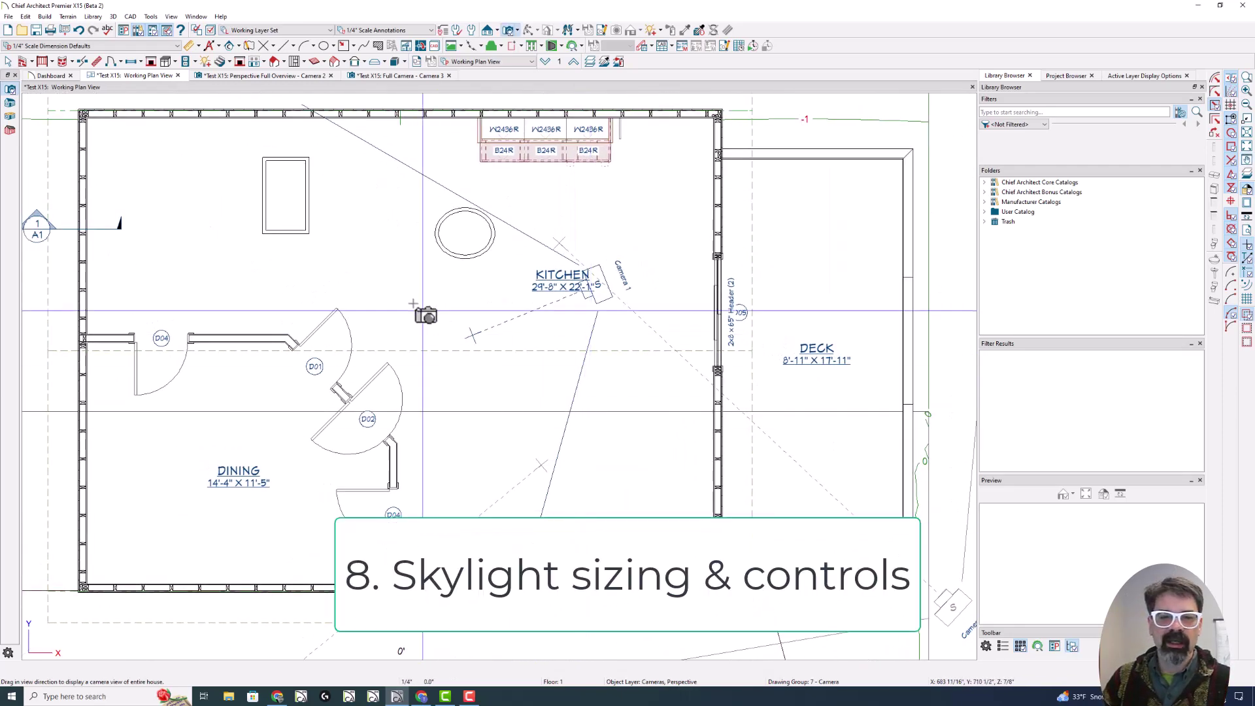
pyautogui.click(294, 231)
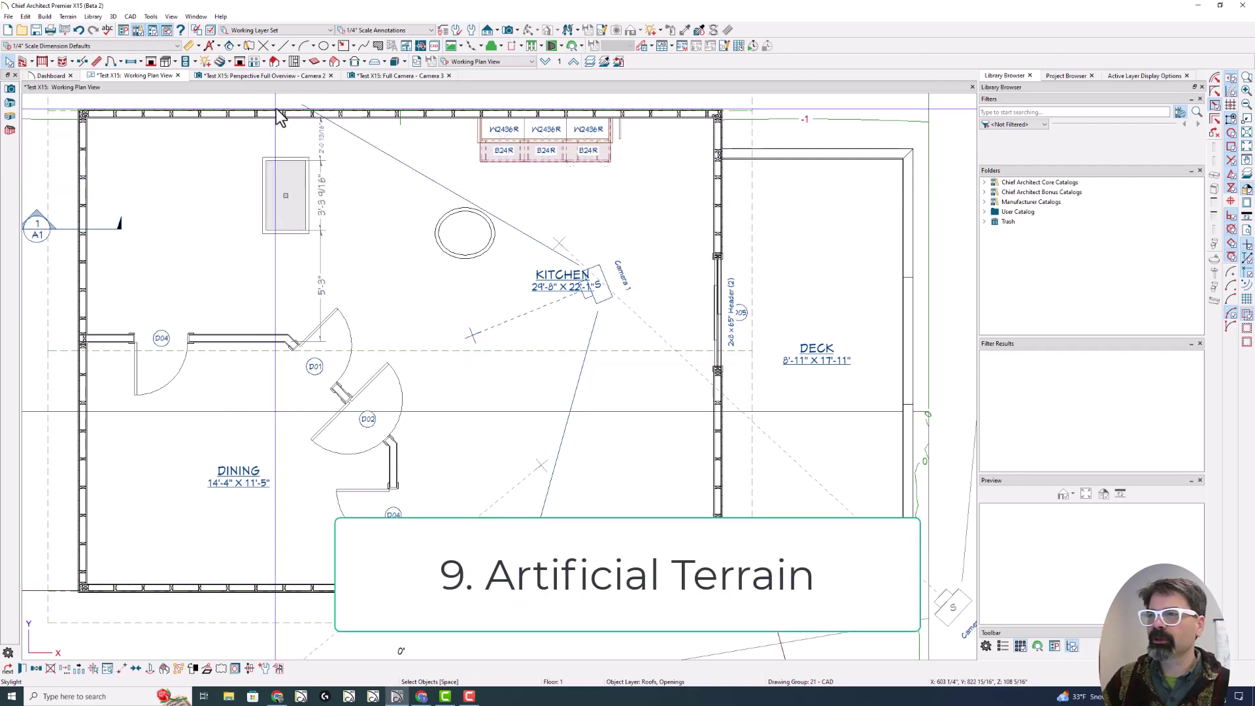
# Select the terrain perimeter in the plan and view the house in the Camera 2 perspective.
pyautogui.click(283, 75)
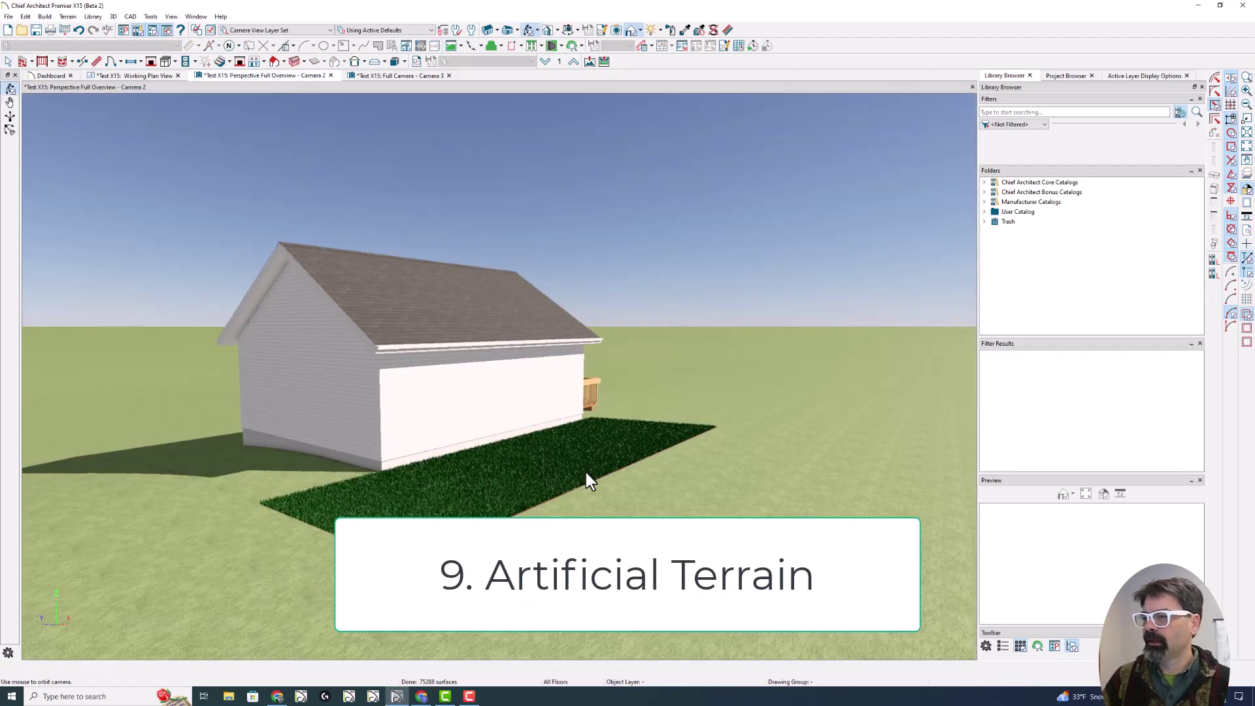
pyautogui.click(137, 75)
pyautogui.scroll(-5, 777, 190)
pyautogui.click(778, 189)
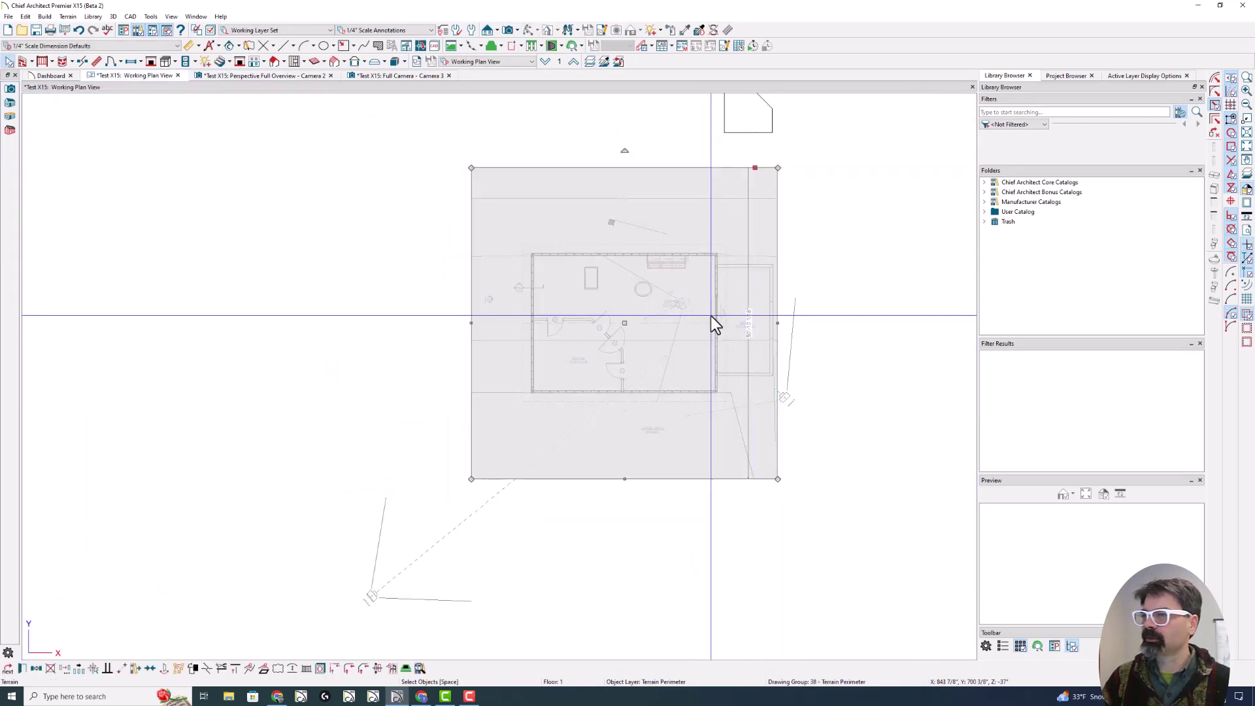
pyautogui.click(238, 76)
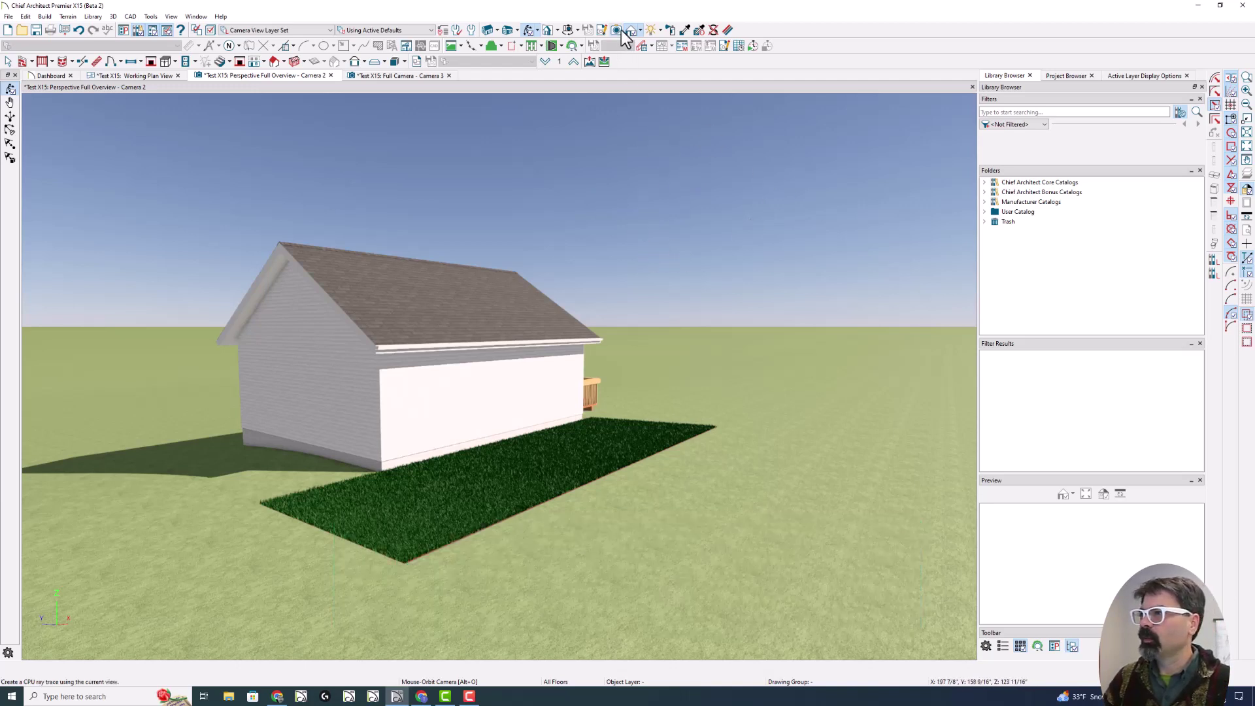
# Toggle sunlight off for a night scene, then back on for daylight.
pyautogui.click(659, 31)
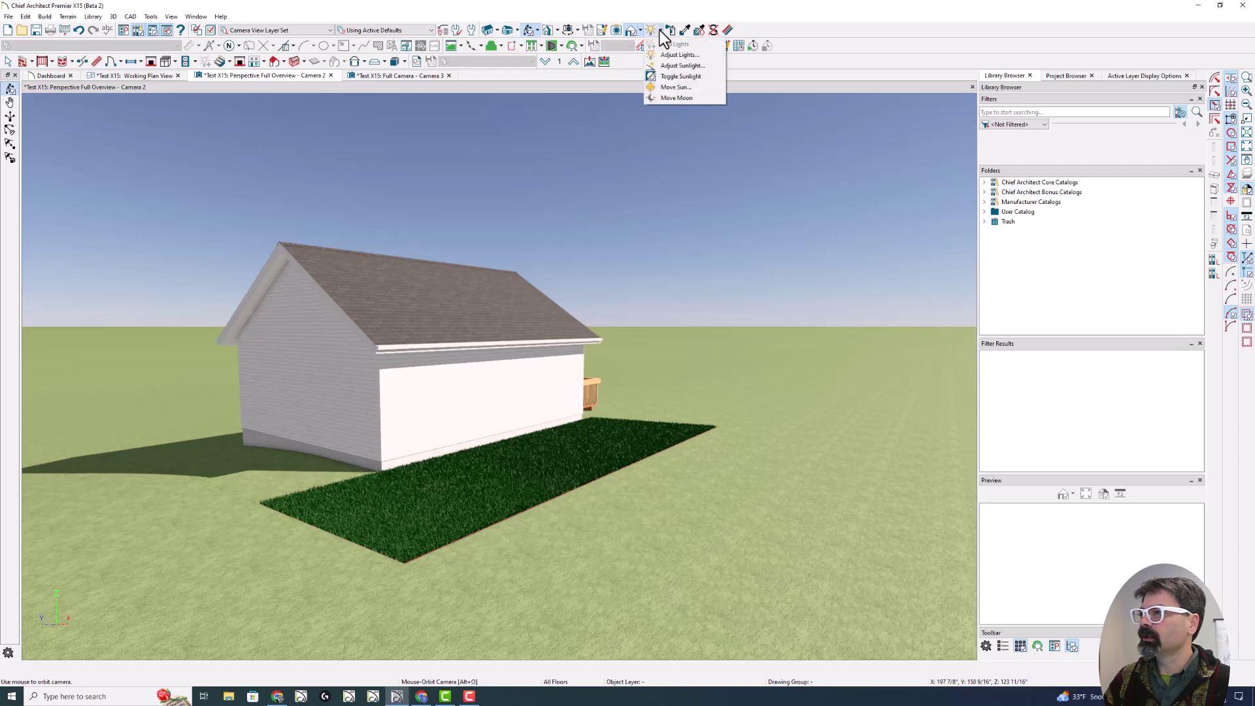
pyautogui.click(662, 76)
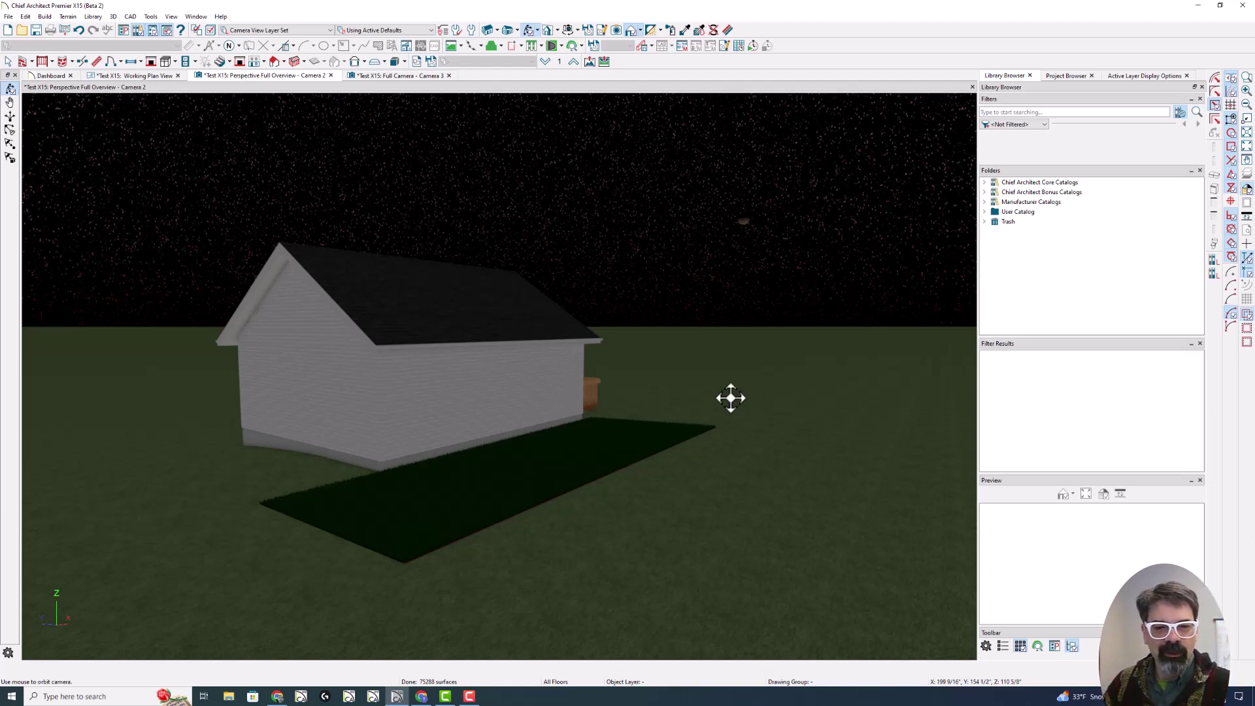
pyautogui.click(645, 46)
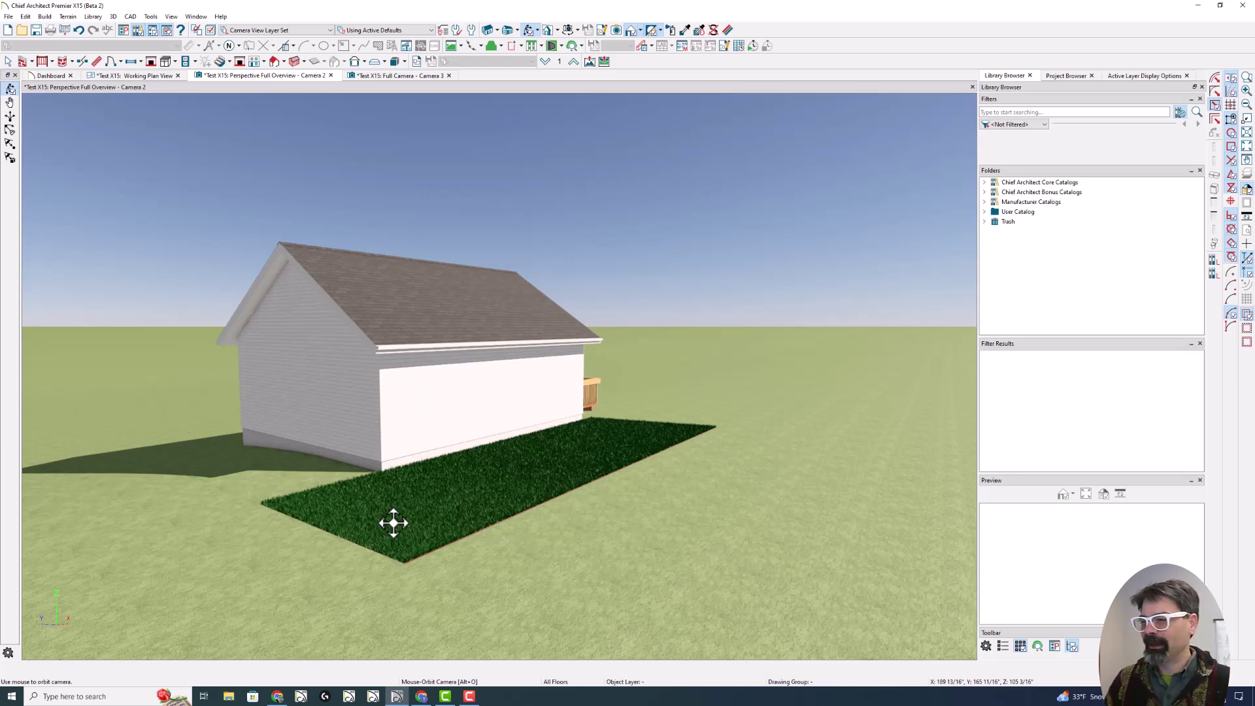
pyautogui.press('space')
pyautogui.doubleClick(437, 501)
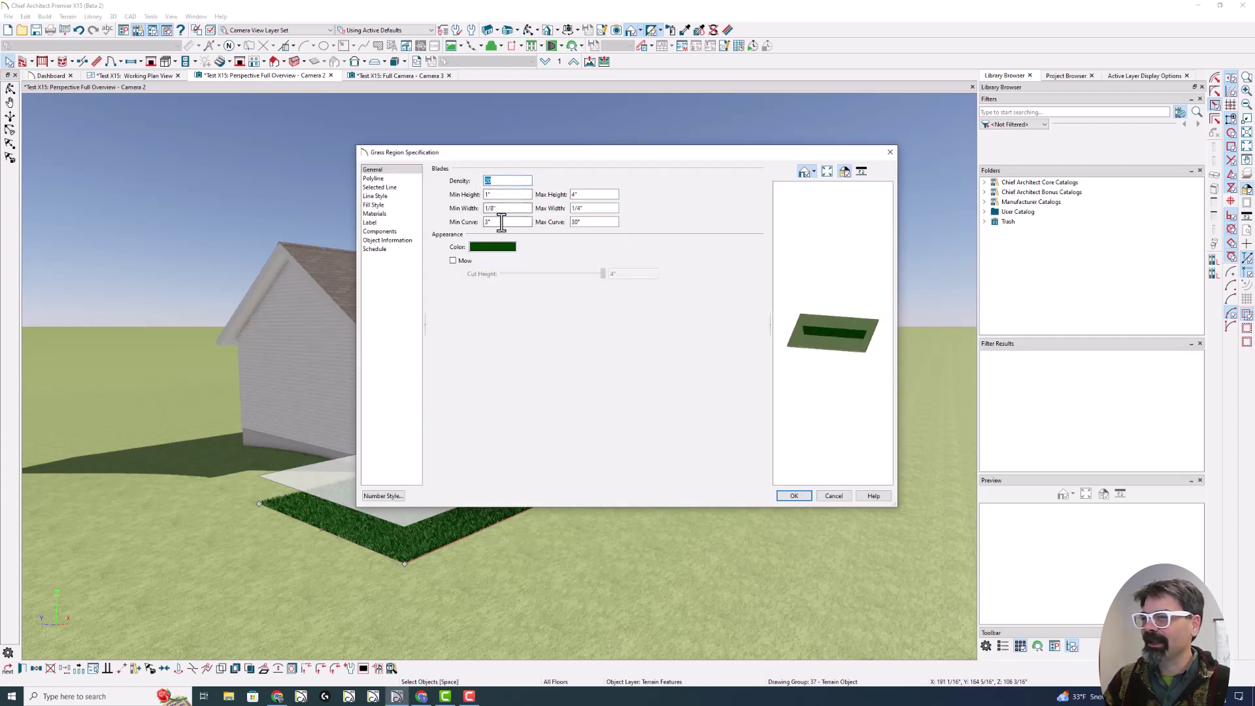
pyautogui.click(461, 262)
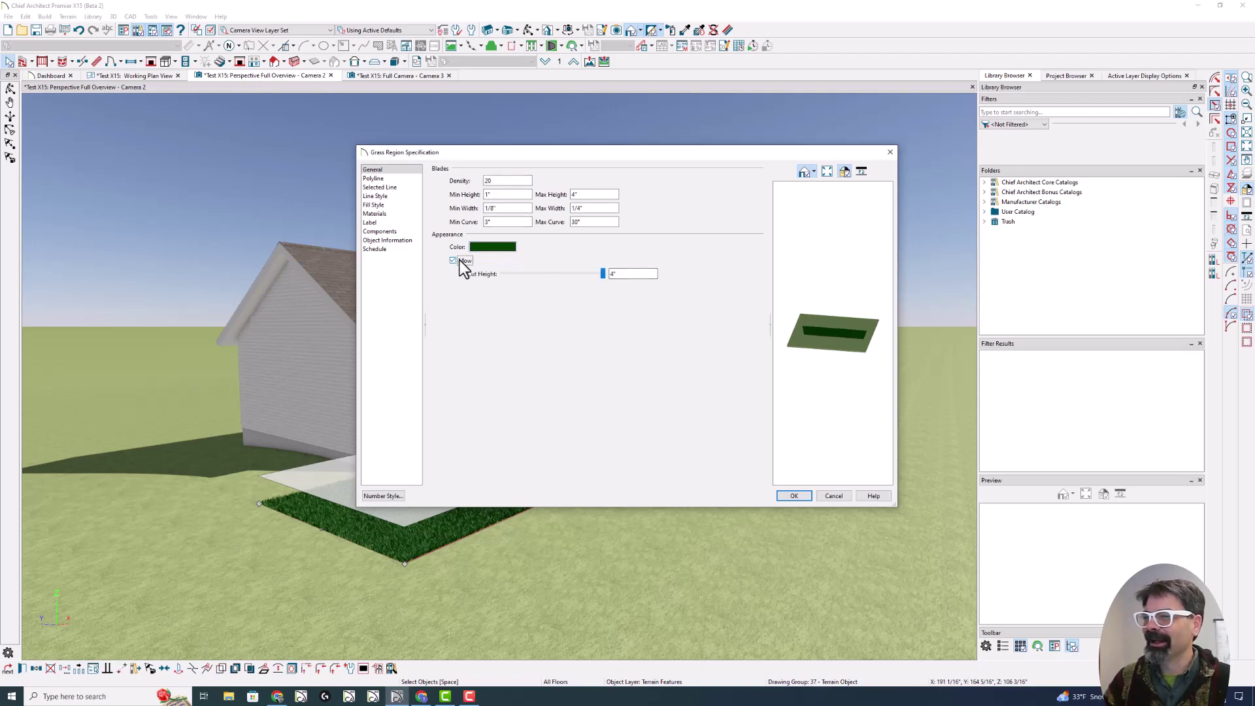
pyautogui.click(460, 260)
pyautogui.click(786, 494)
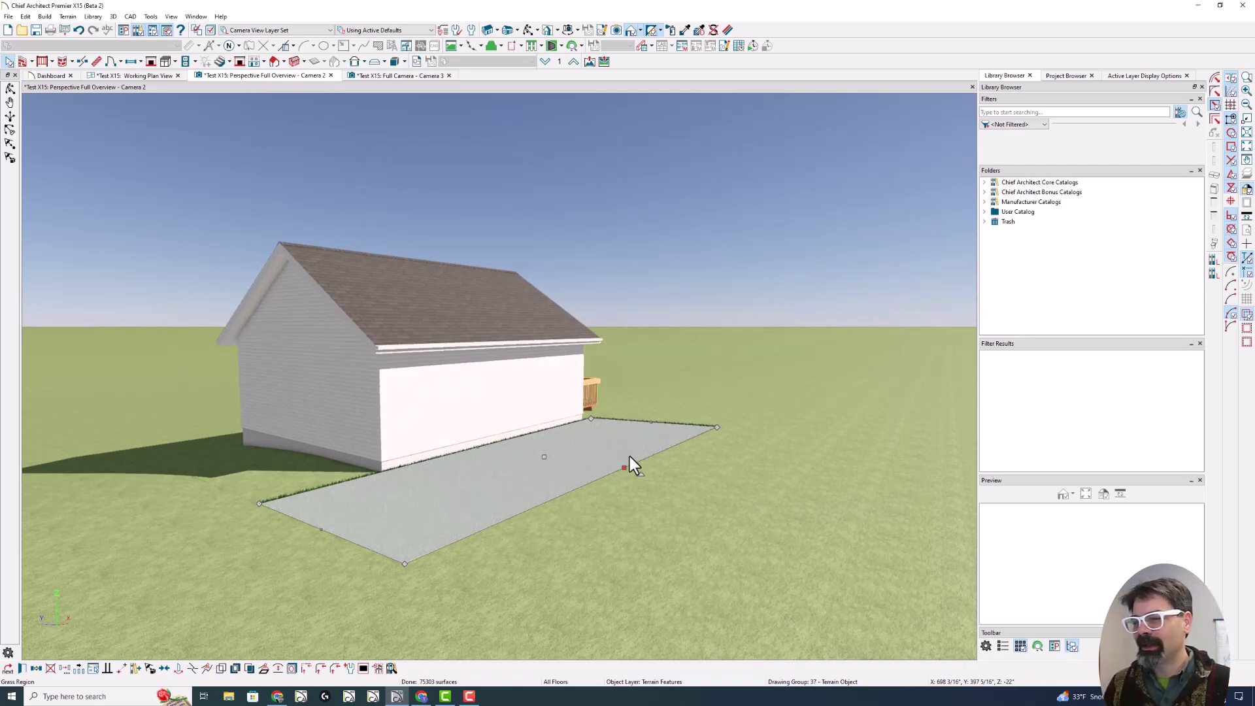
pyautogui.press('Escape')
pyautogui.scroll(5, 475, 467)
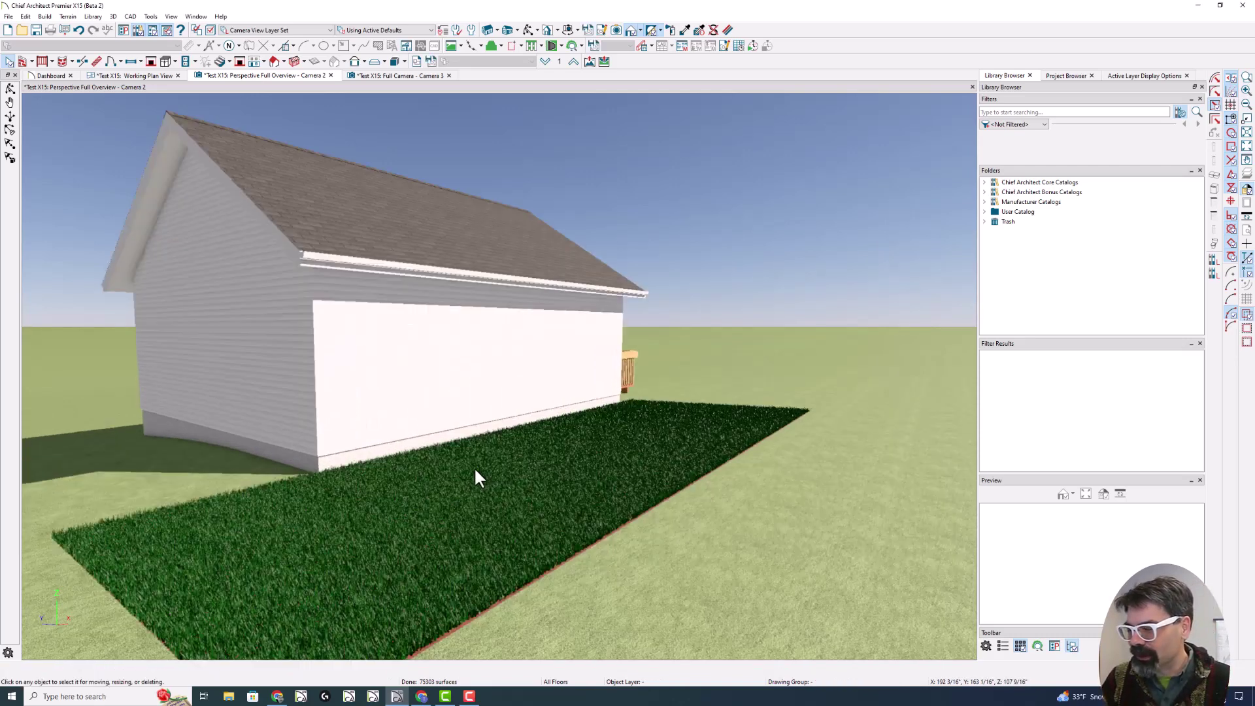
pyautogui.scroll(4, 473, 465)
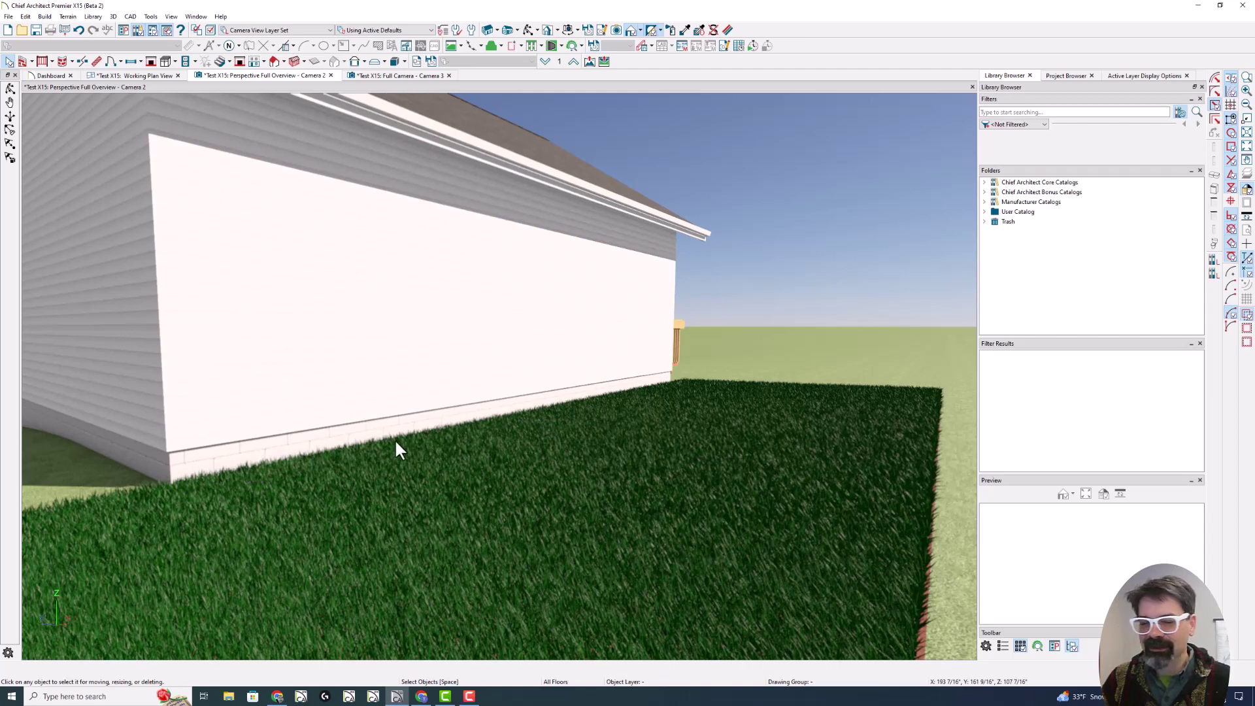
pyautogui.scroll(-5, 397, 450)
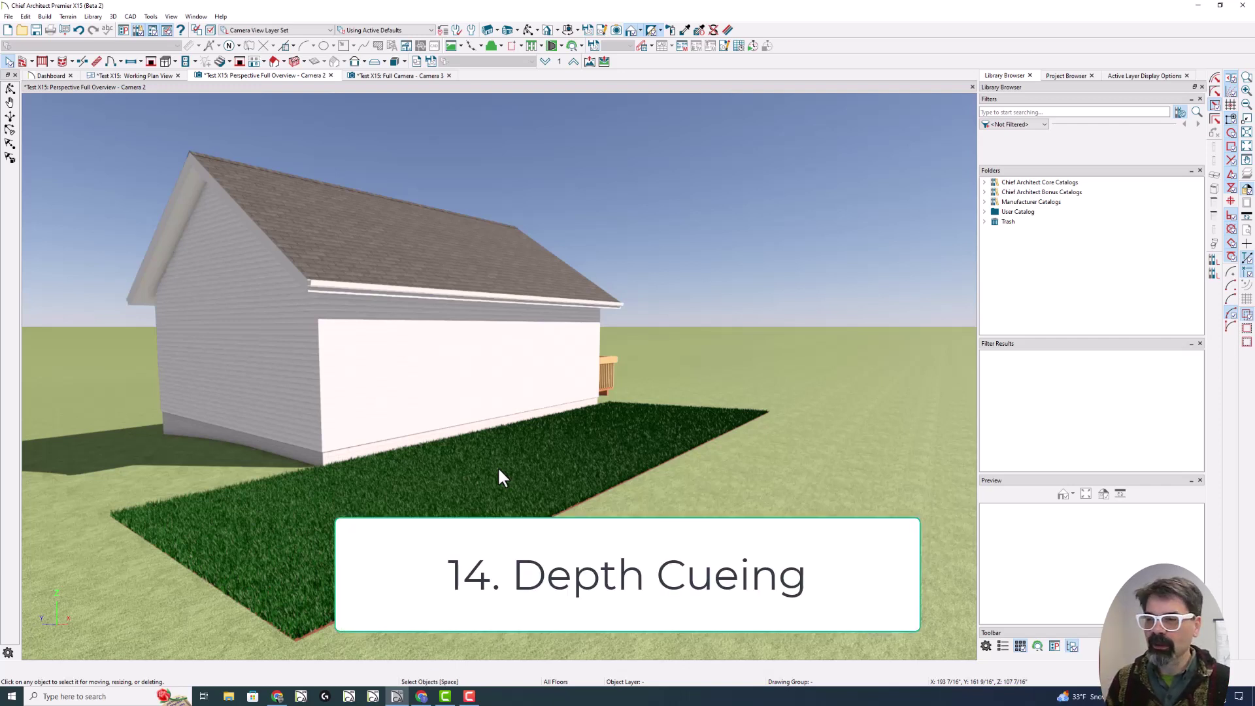
# From the working plan, create a cross-section elevation of the house.
pyautogui.click(140, 74)
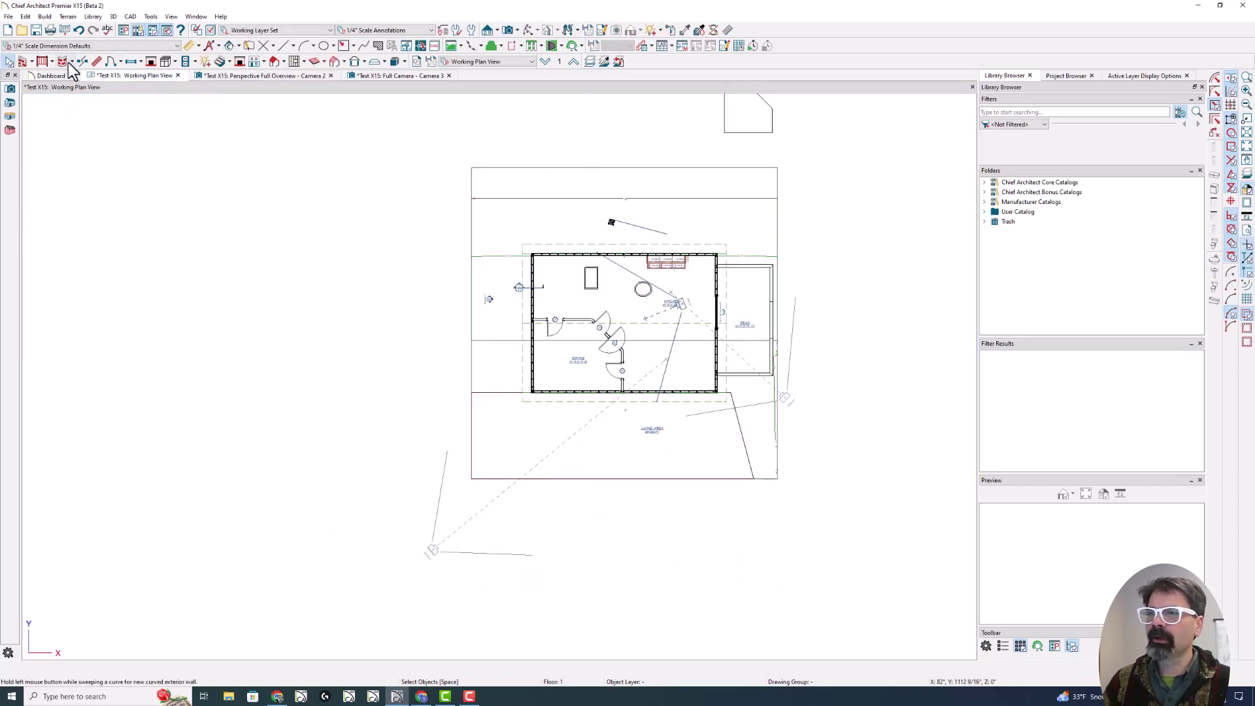
pyautogui.click(458, 101)
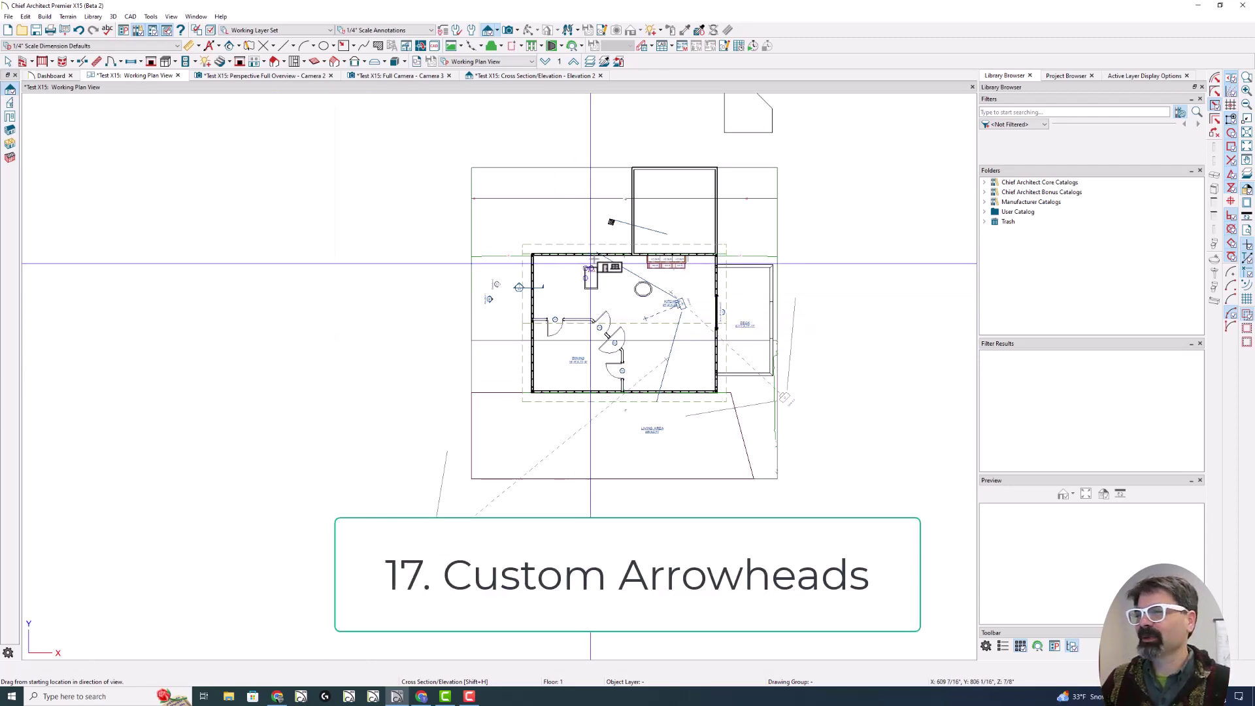
# Delete the line arrow near the camera symbol along with its 5'-6 3/4" dimension.
pyautogui.press('space')
pyautogui.scroll(5, 617, 225)
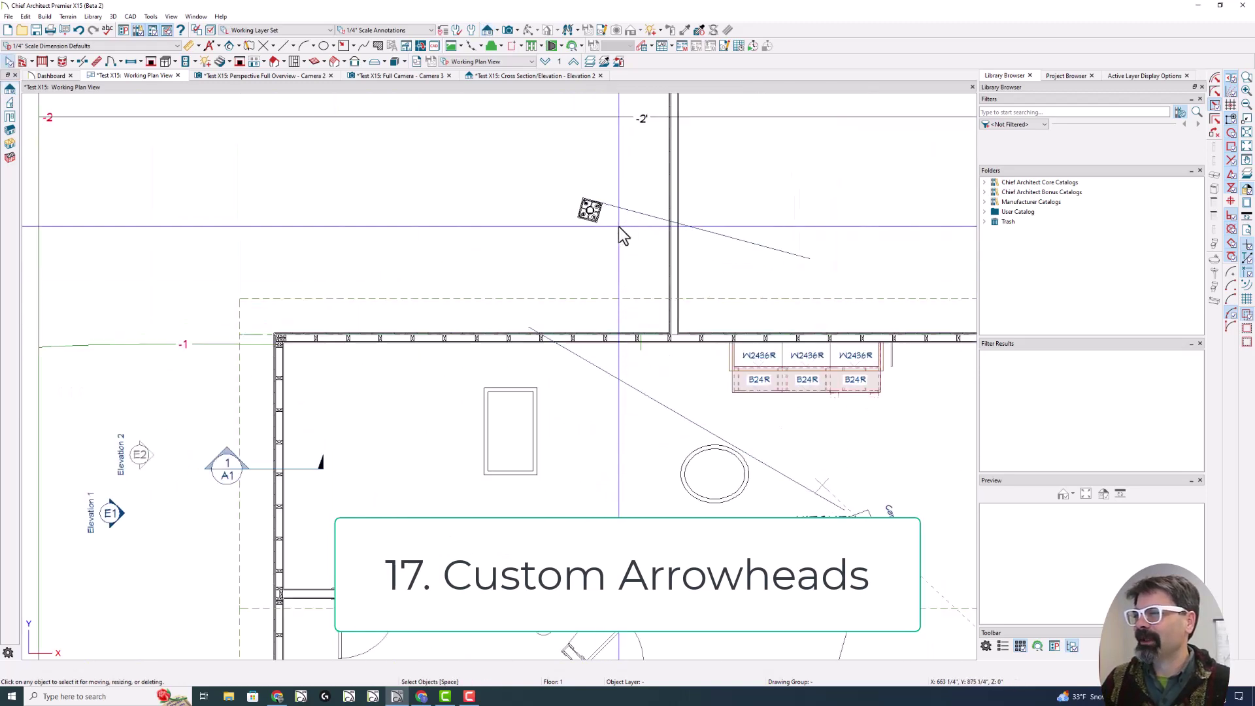
pyautogui.click(601, 226)
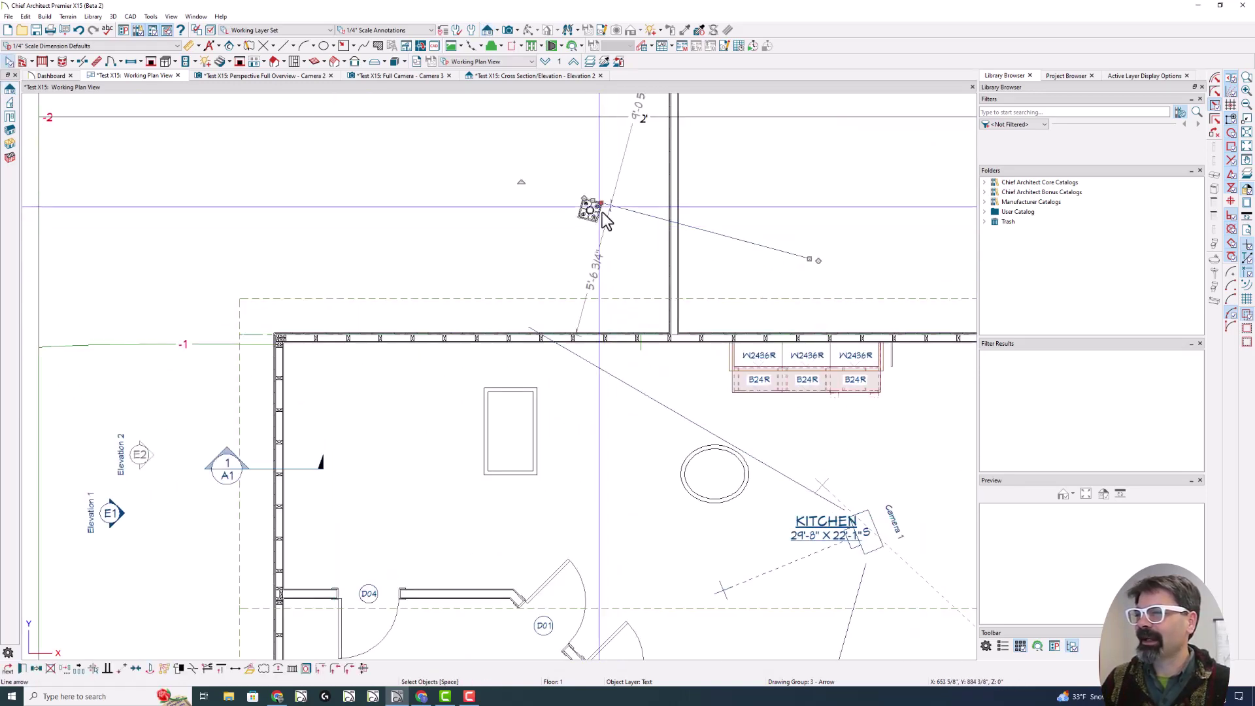
pyautogui.scroll(2, 609, 230)
pyautogui.scroll(1, 562, 226)
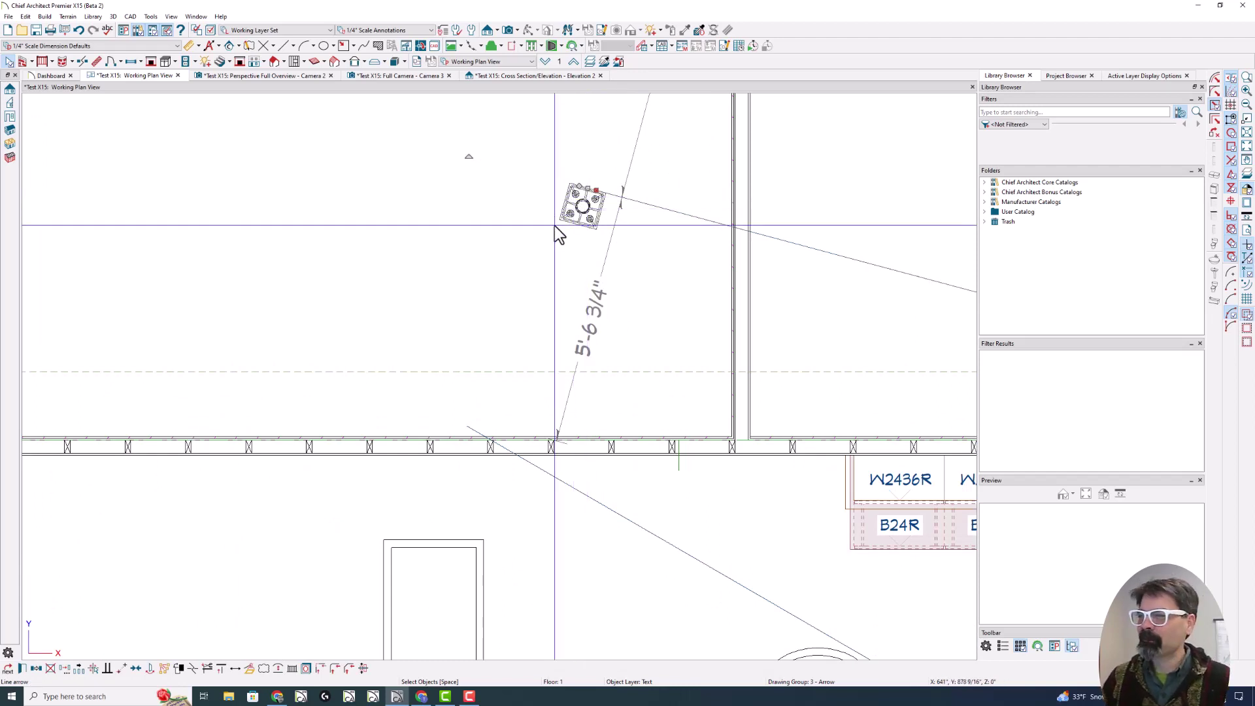
pyautogui.scroll(3, 588, 215)
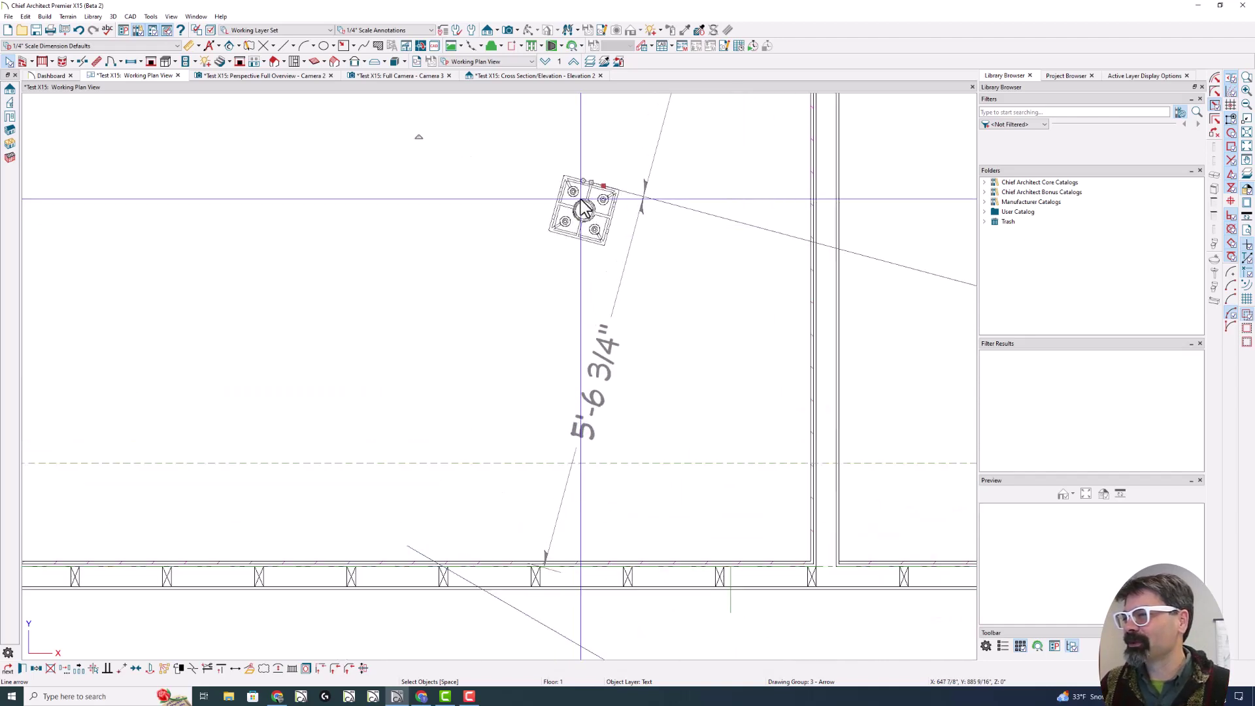
pyautogui.press('Delete')
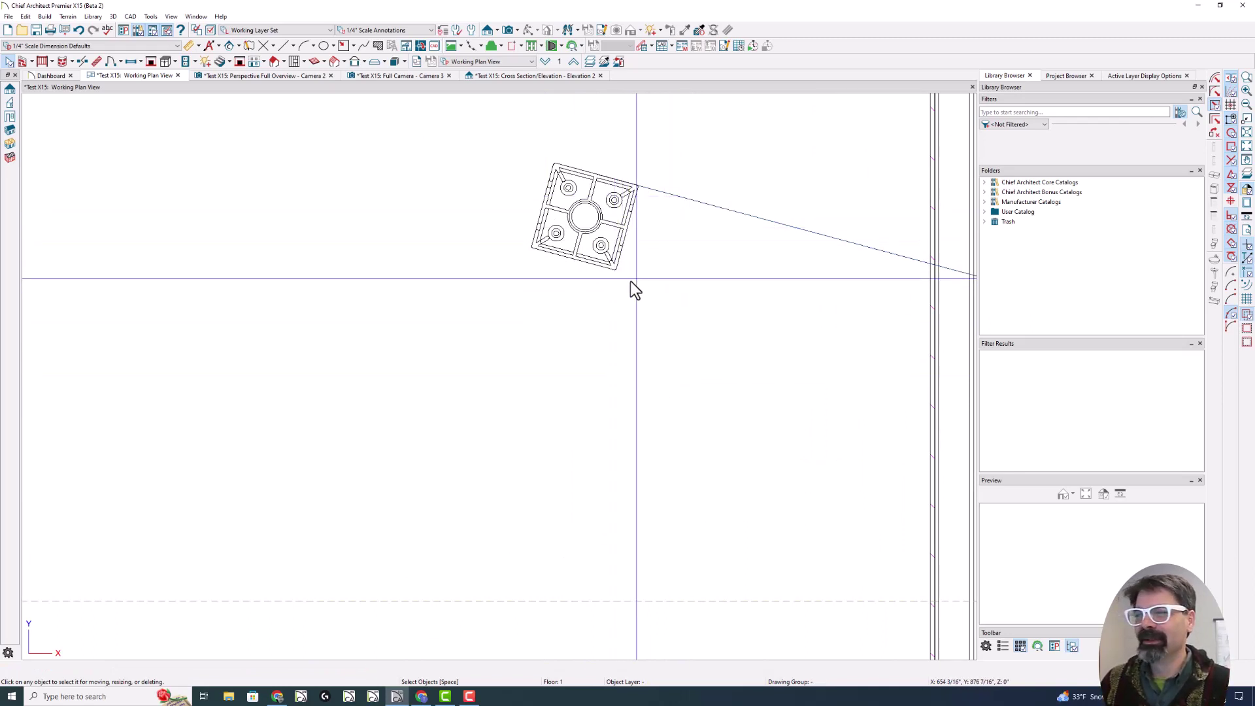
pyautogui.scroll(-3, 554, 269)
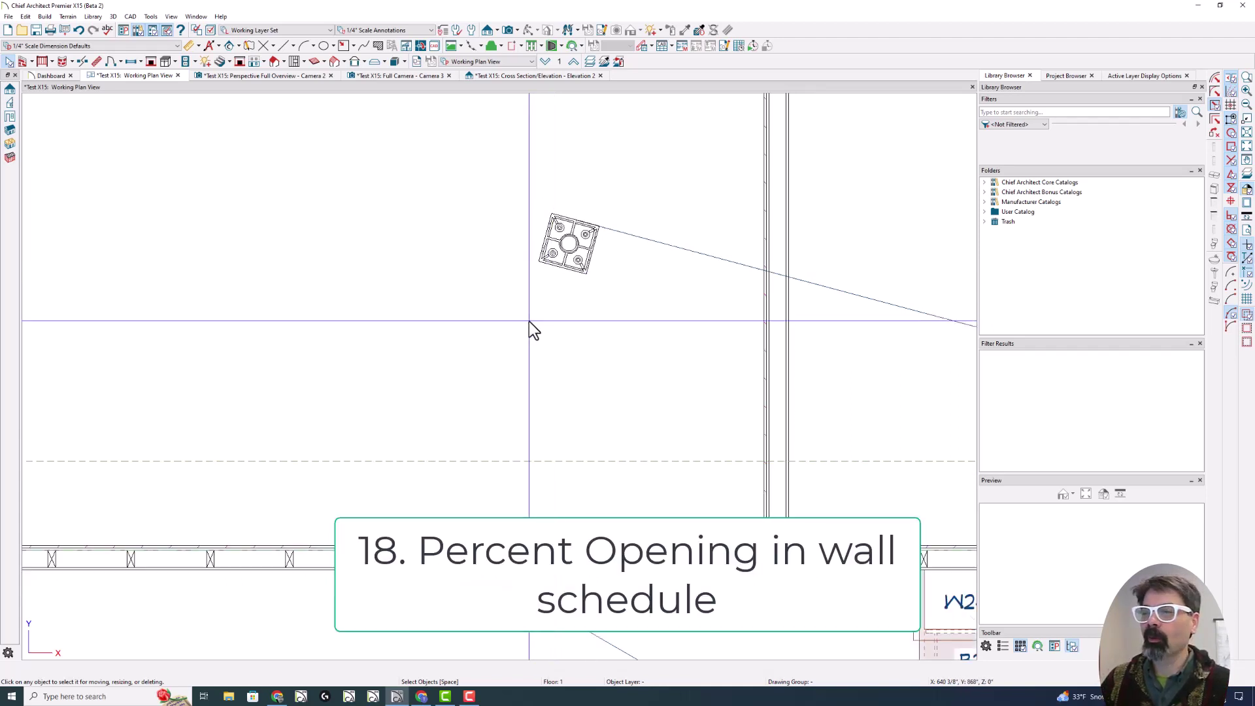
# Bring the building into view and place a hinged door in the top wall.
pyautogui.scroll(-2, 528, 320)
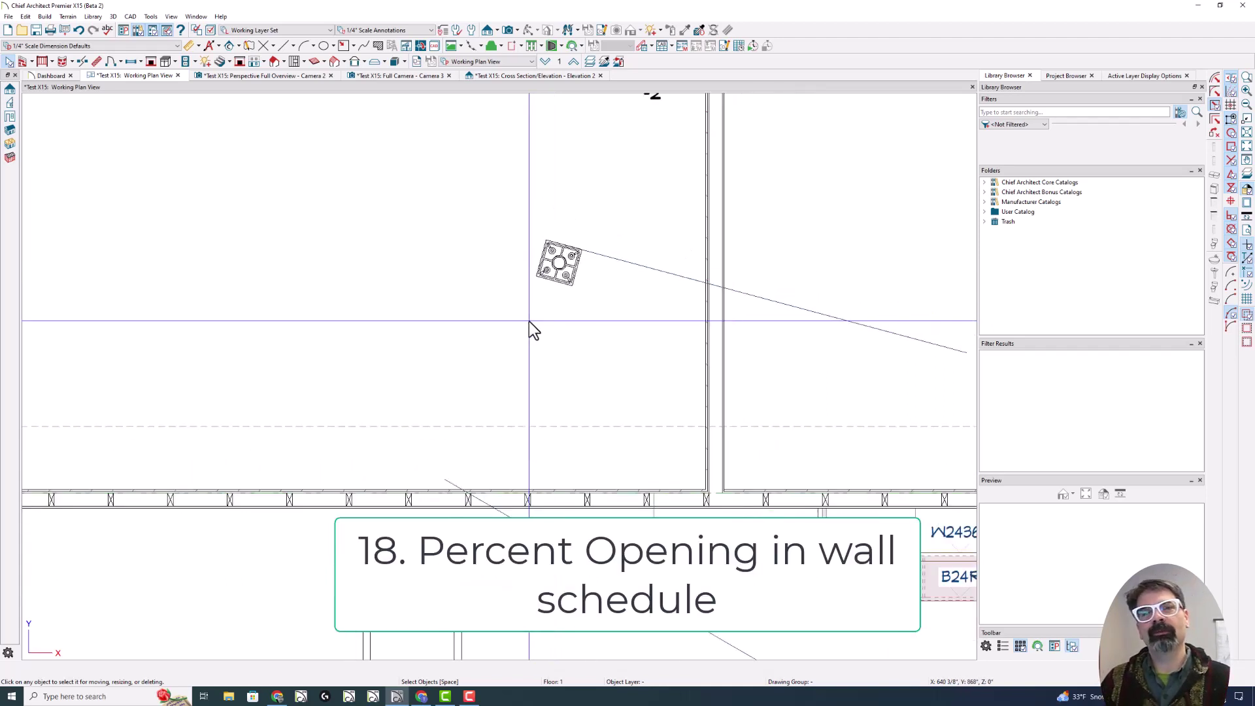
pyautogui.scroll(-5, 528, 320)
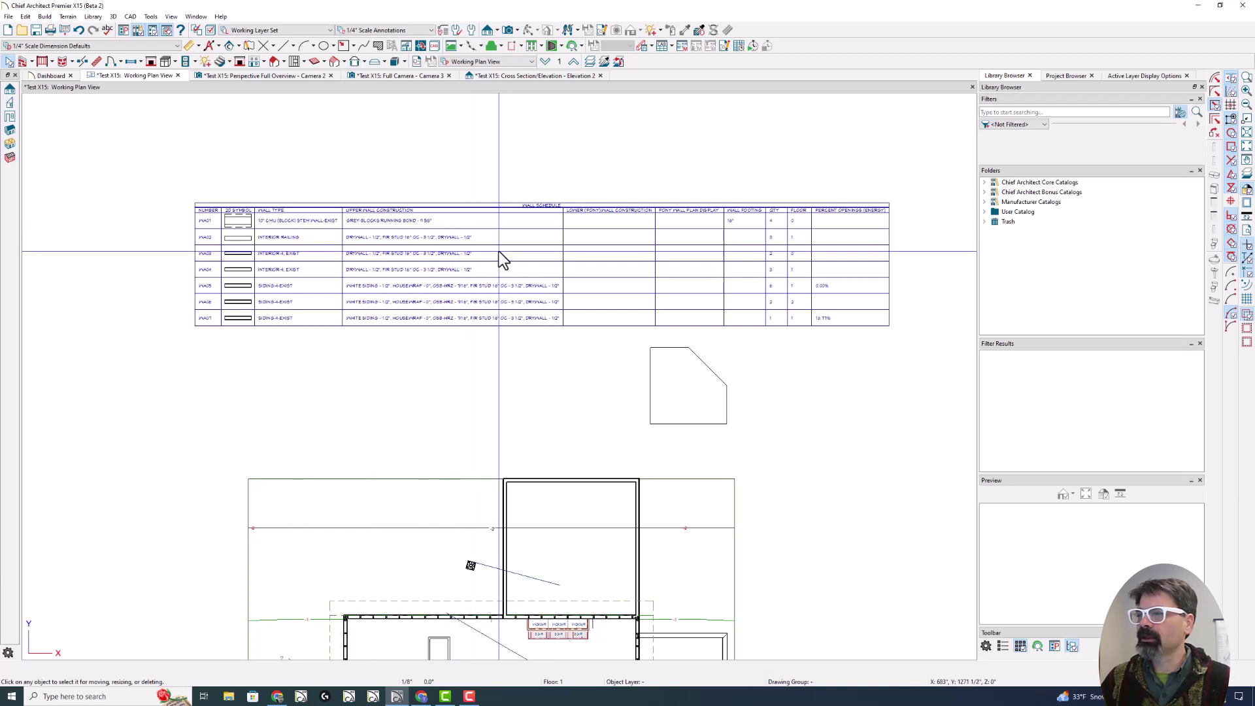
pyautogui.scroll(1, 889, 252)
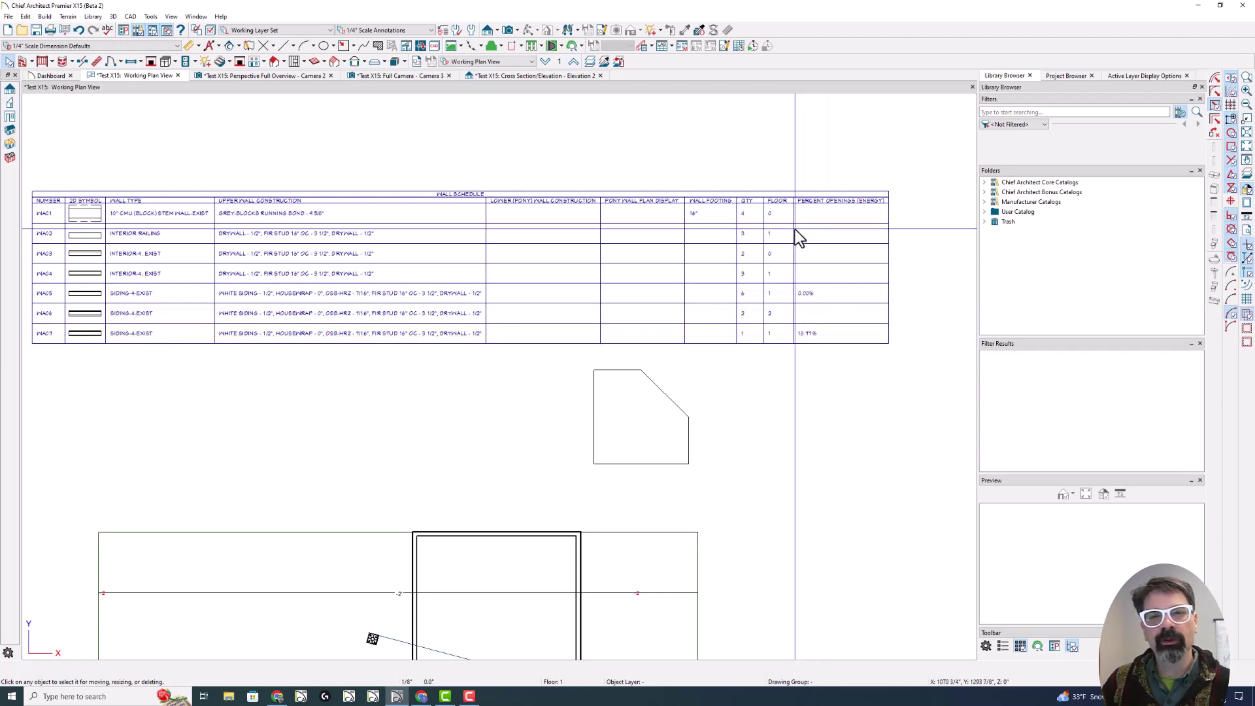
pyautogui.scroll(-2, 821, 252)
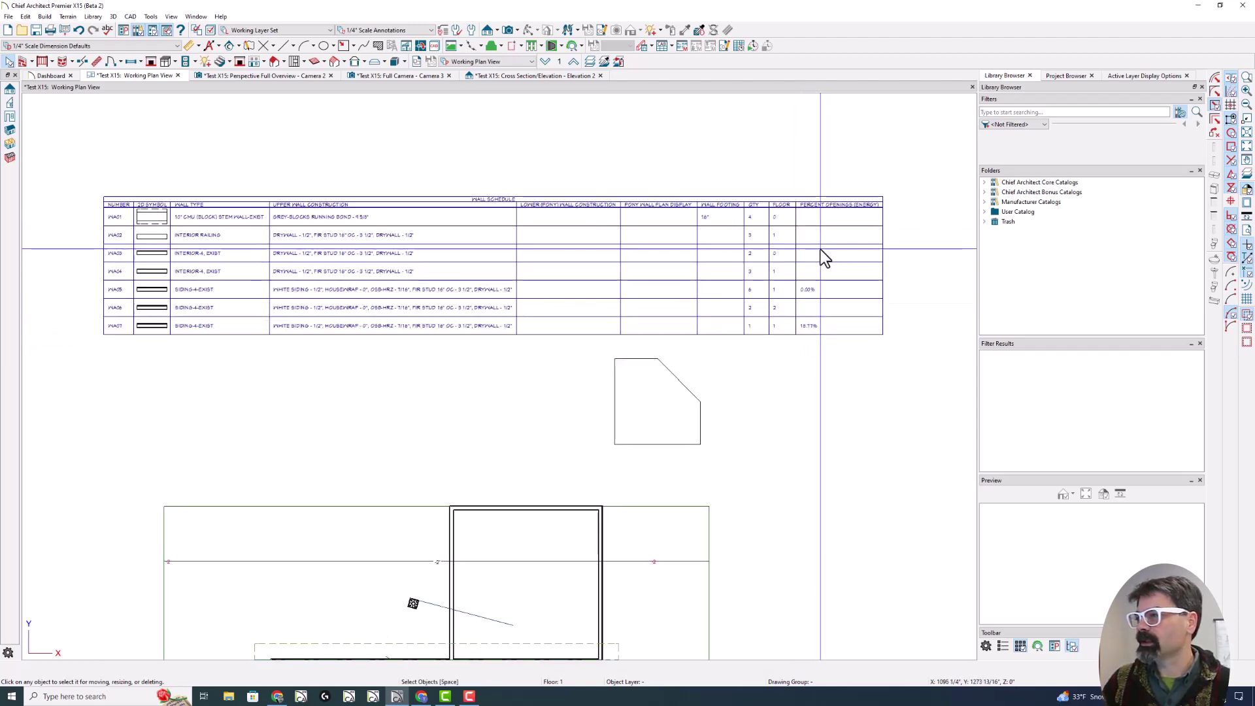
pyautogui.moveTo(639, 355); pyautogui.dragTo(631, 204, button='middle')
pyautogui.scroll(1, 627, 216)
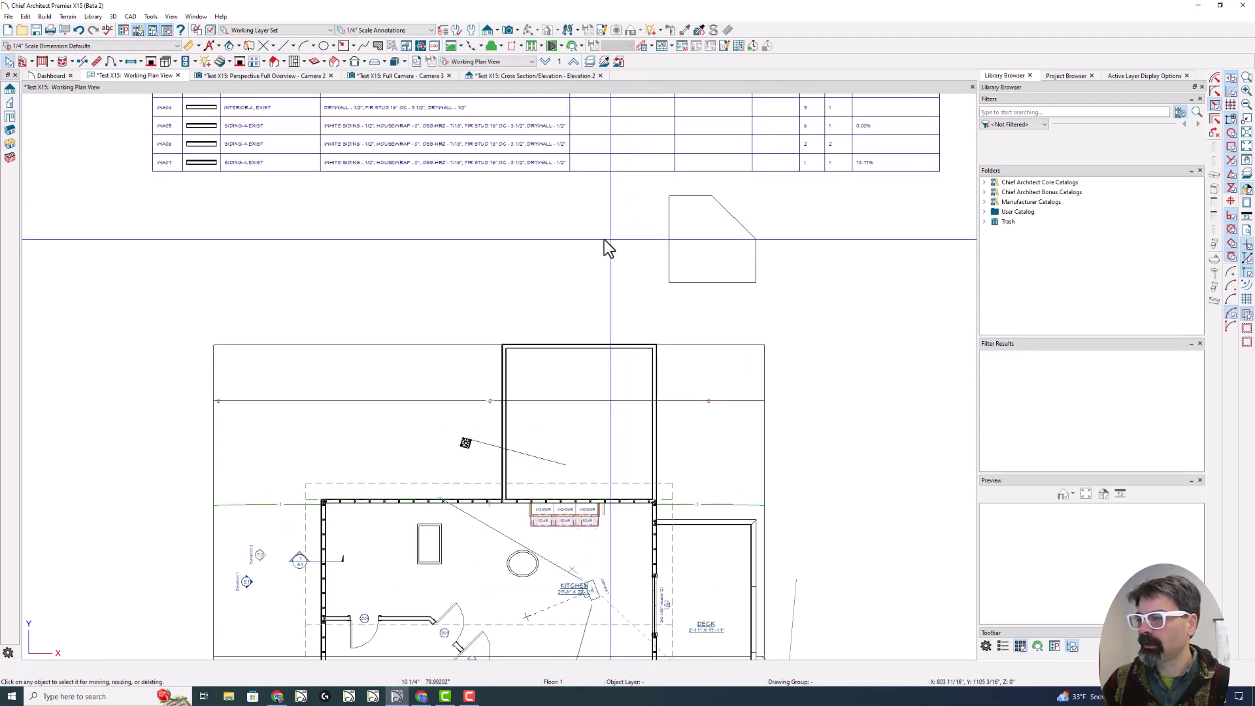
pyautogui.click(112, 61)
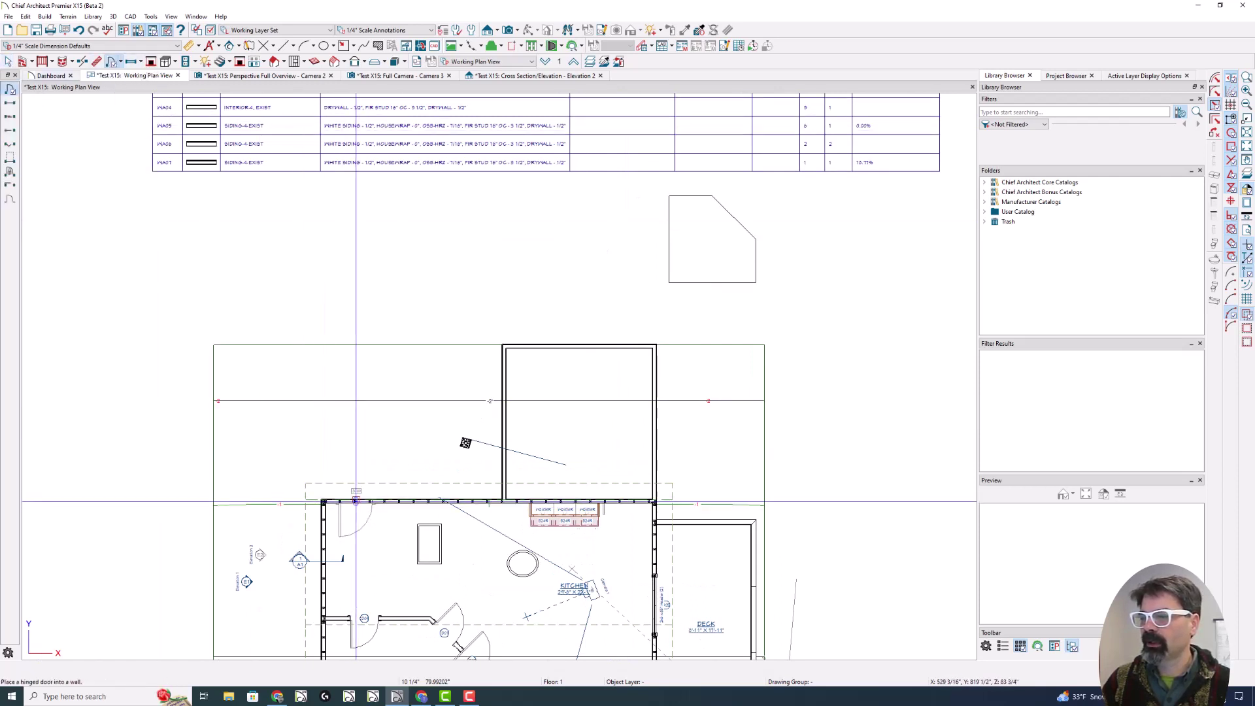
pyautogui.click(355, 501)
# Add a 3050DH window and a second widened window so WA08 reaches 48.86%.
pyautogui.click(130, 61)
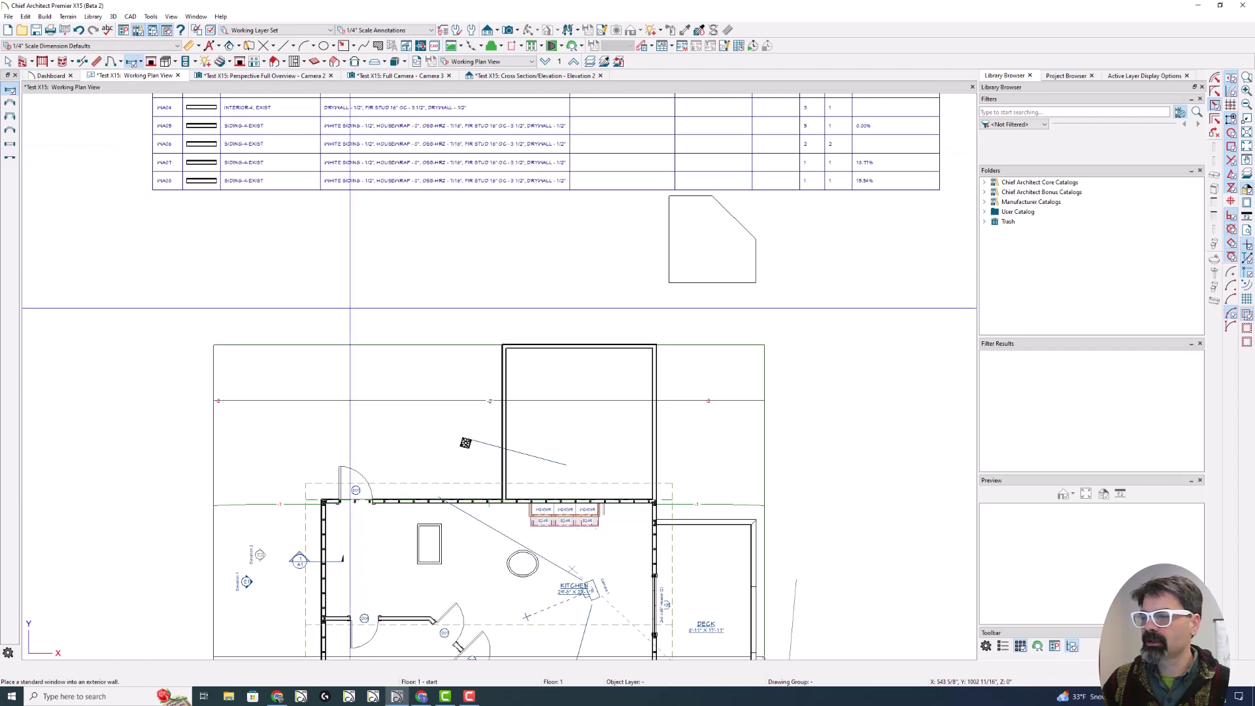
pyautogui.click(395, 500)
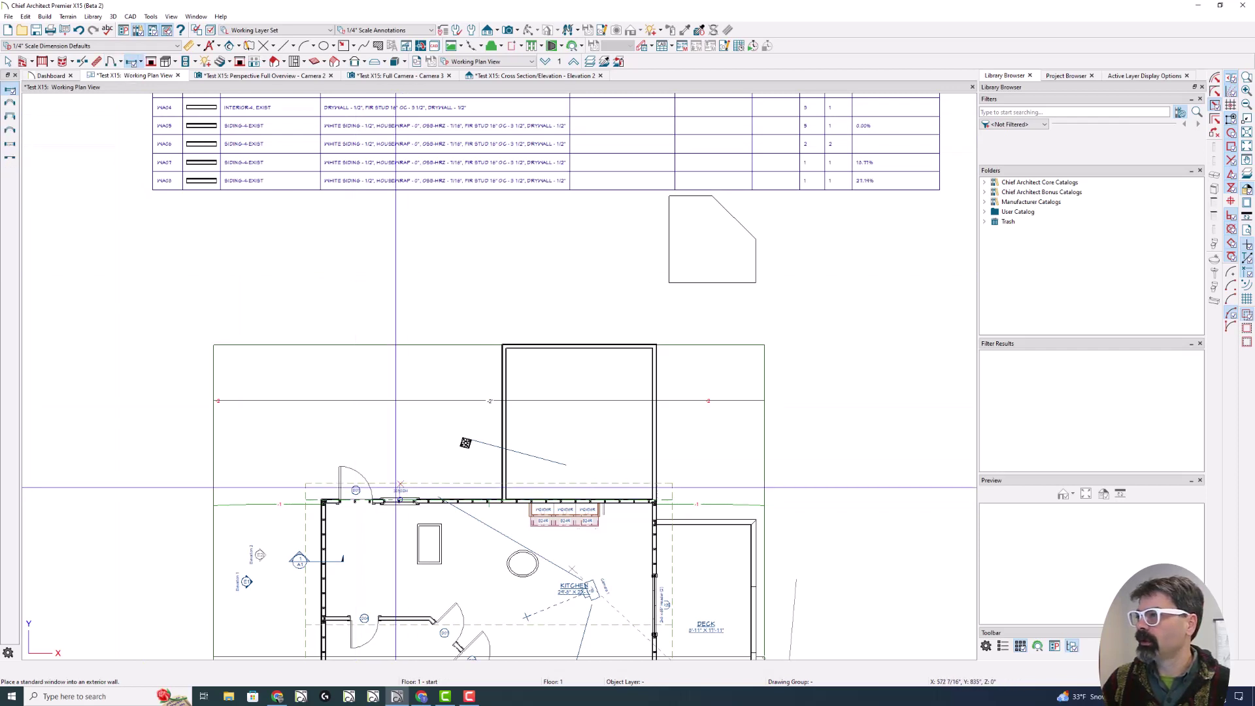
pyautogui.moveTo(908, 180)
pyautogui.mouseDown()
pyautogui.moveTo(821, 178)
pyautogui.moveTo(827, 198)
pyautogui.moveTo(894, 184)
pyautogui.mouseUp()
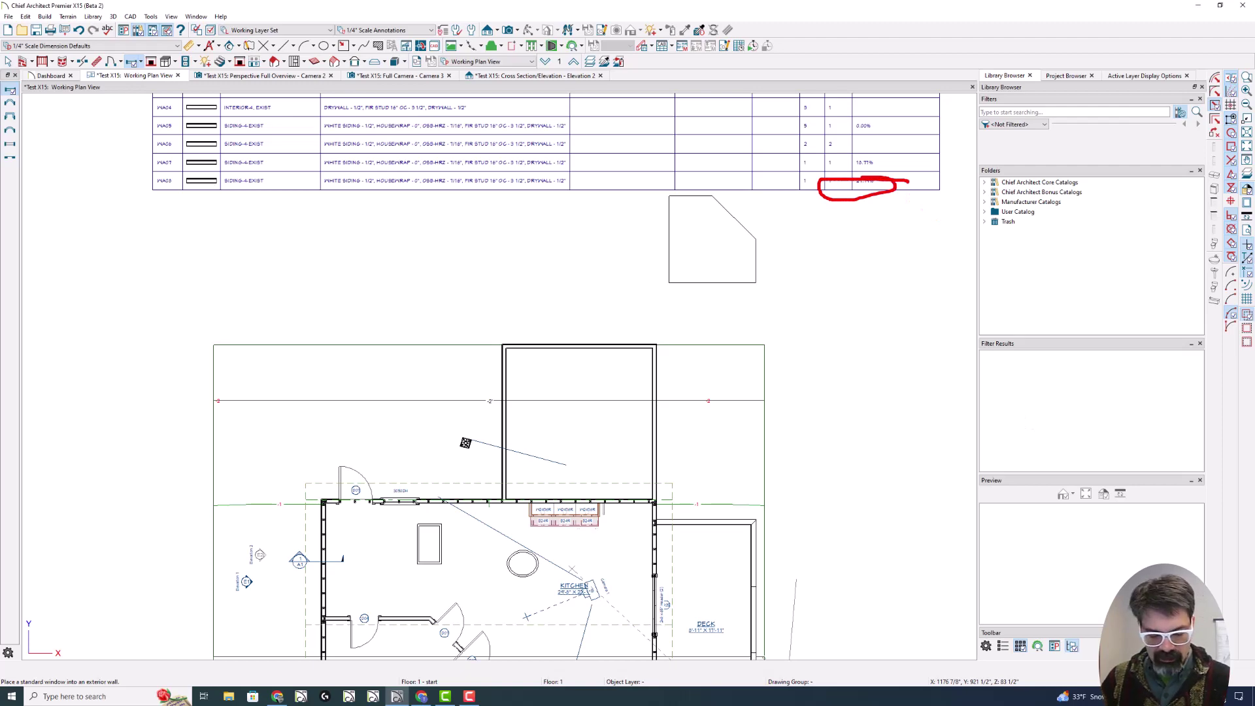
pyautogui.press('e')
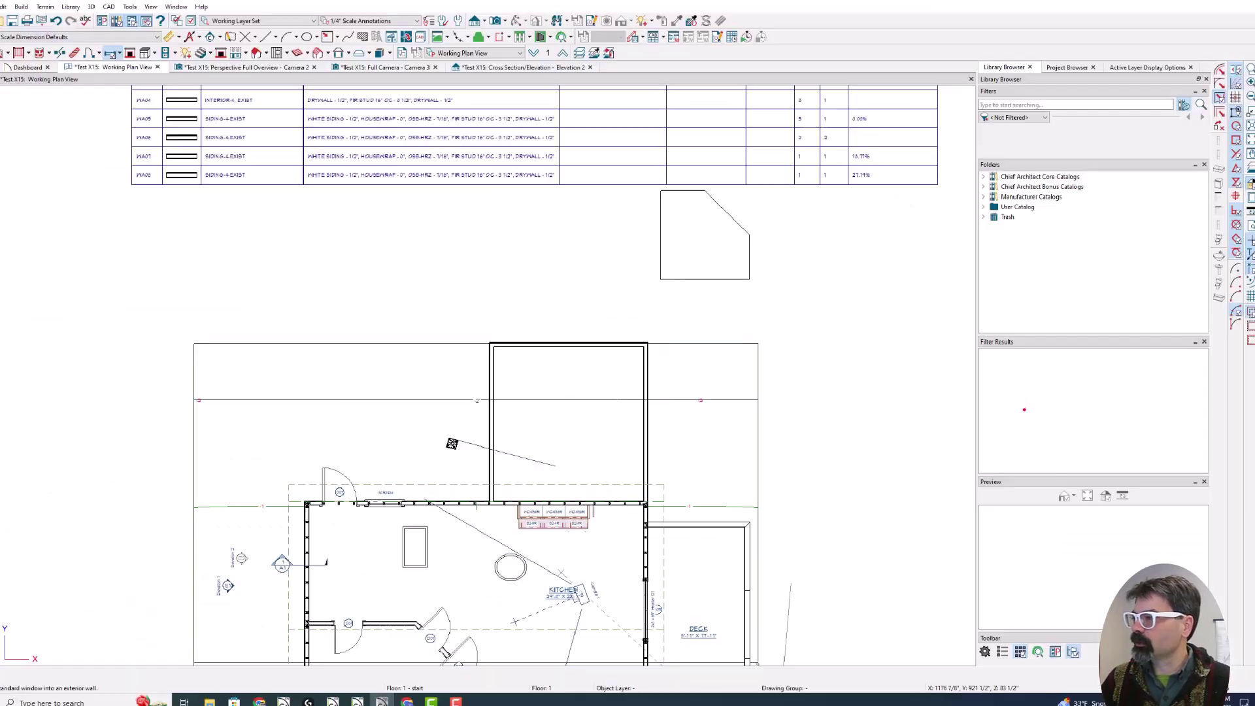
pyautogui.scroll(2, 628, 271)
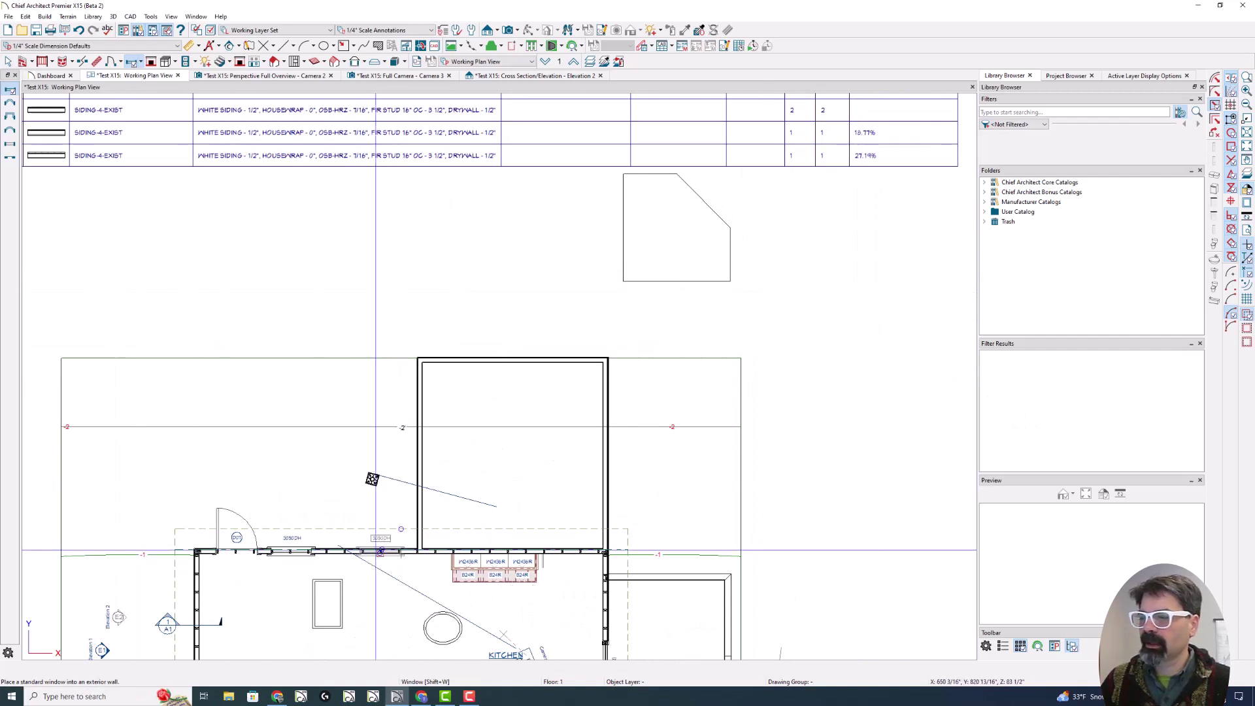
pyautogui.click(346, 551)
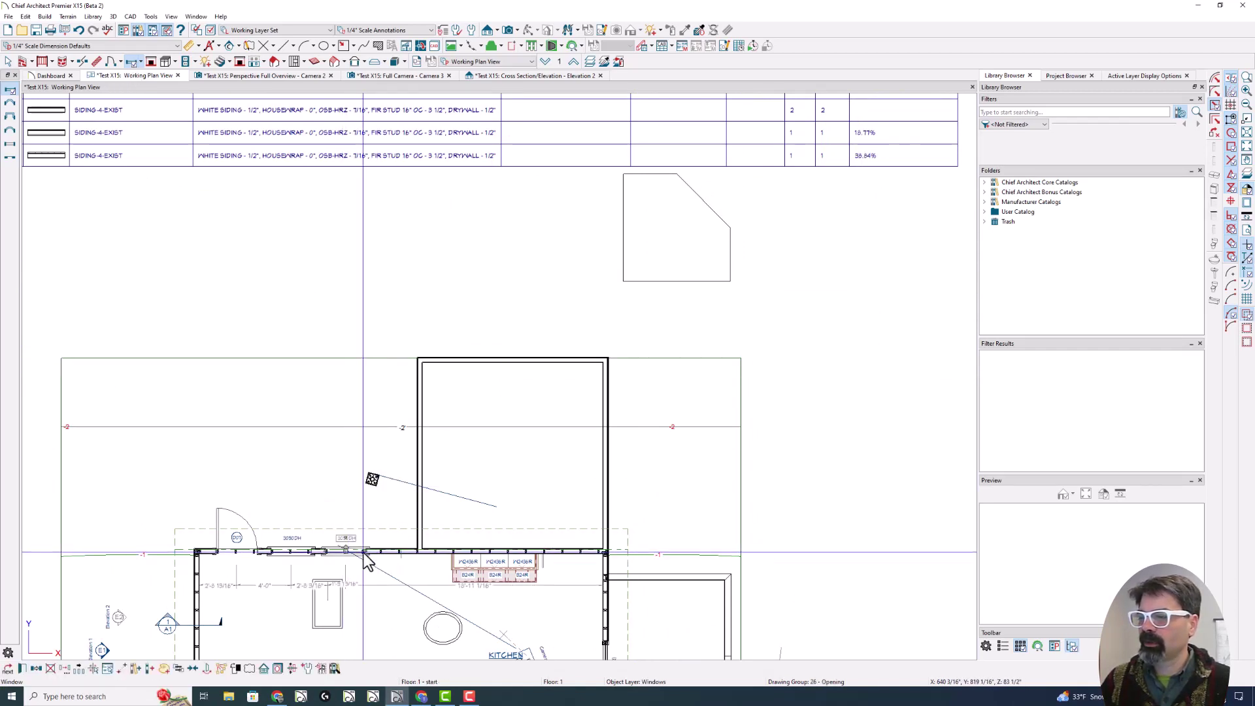
pyautogui.moveTo(363, 552); pyautogui.dragTo(396, 553)
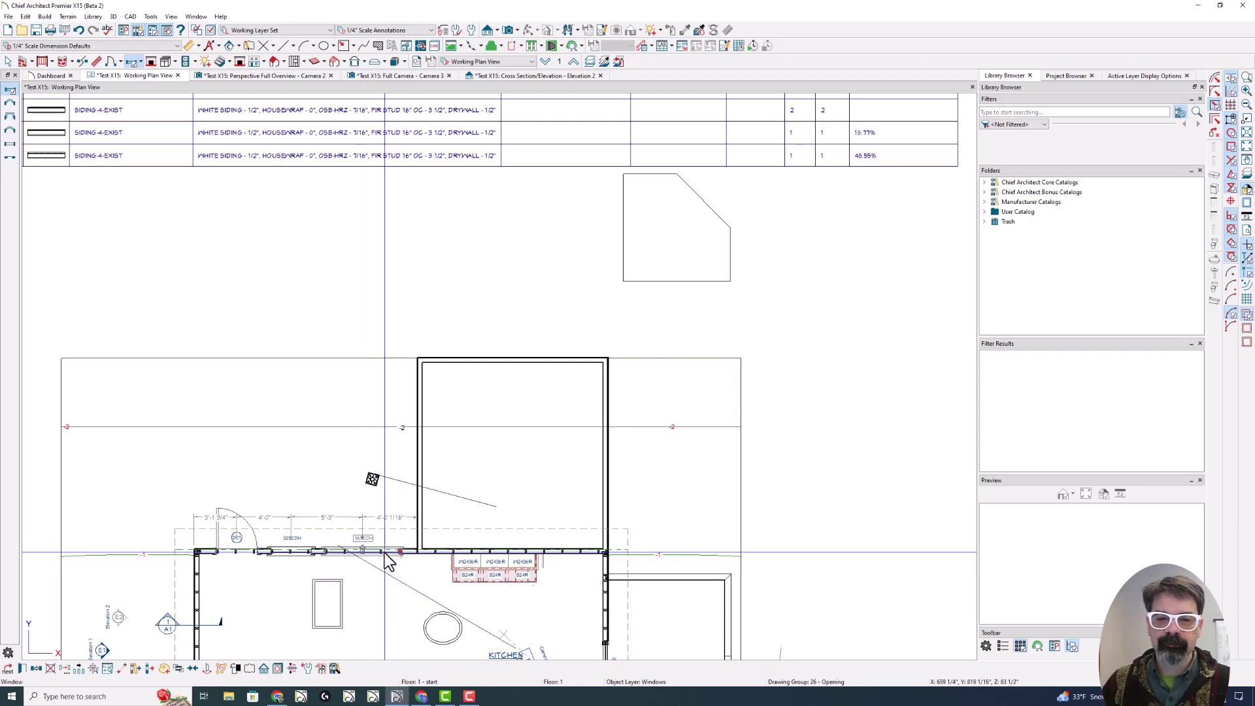
# Open the section callout's attributes and set its arrow transparency to 0%.
pyautogui.press('space')
pyautogui.scroll(-2, 389, 562)
pyautogui.scroll(3, 237, 573)
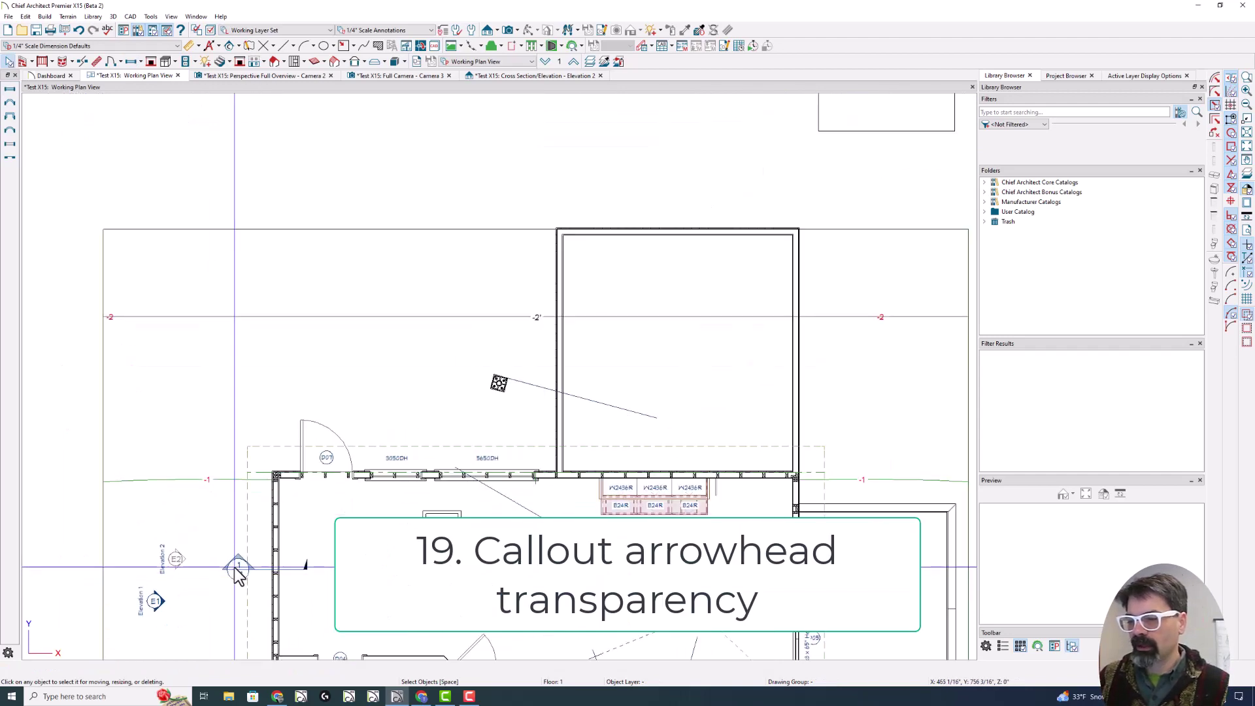
pyautogui.doubleClick(238, 573)
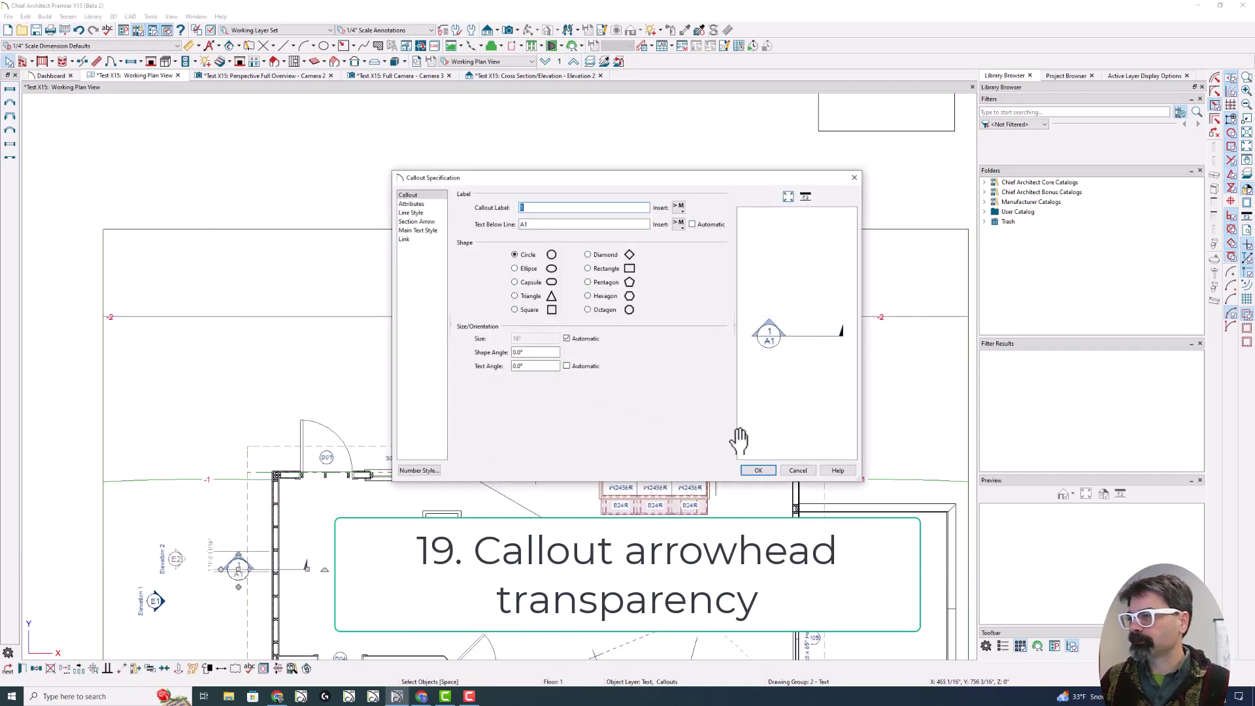
pyautogui.click(418, 204)
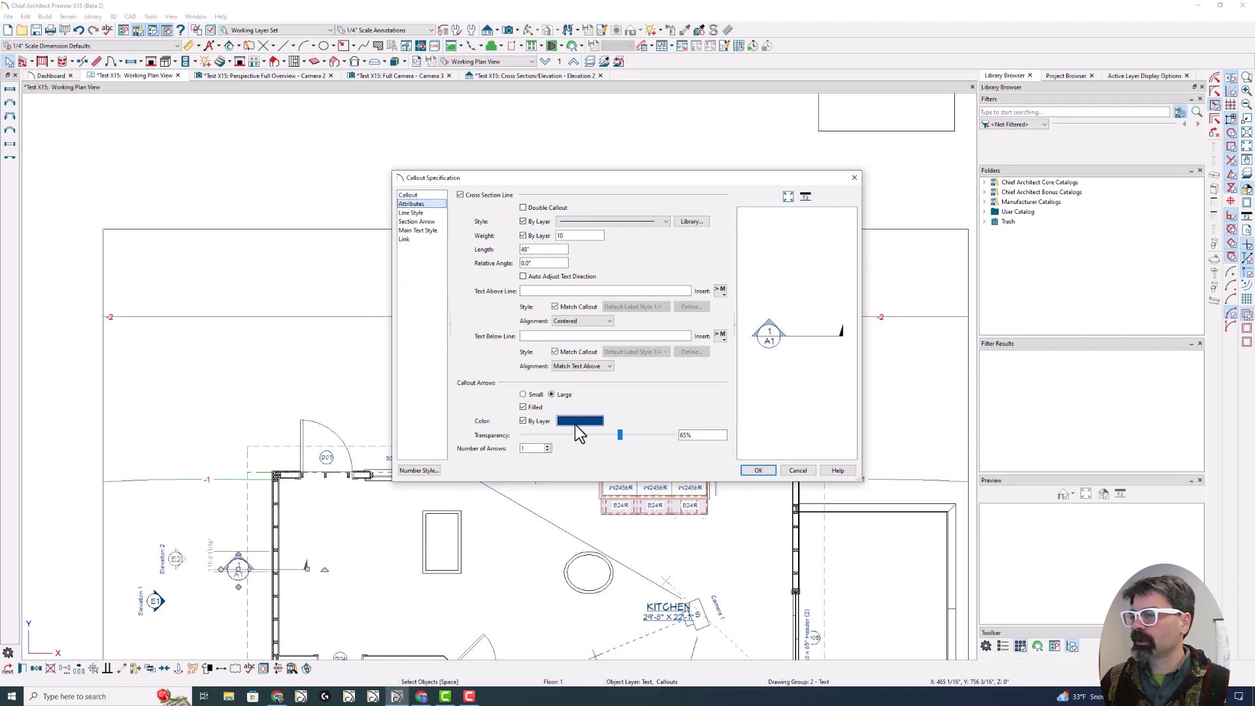
pyautogui.moveTo(623, 439); pyautogui.dragTo(508, 438)
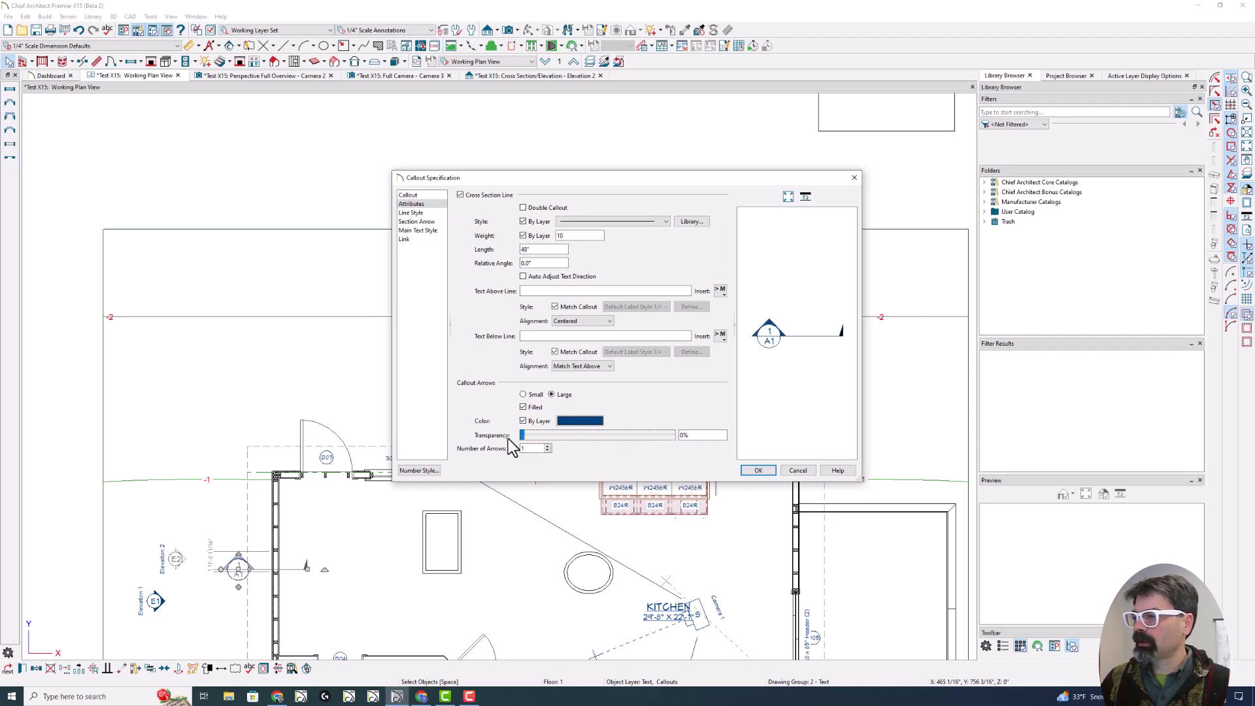
# Set the callout arrow colour to white and apply the changes.
pyautogui.click(580, 421)
pyautogui.click(613, 328)
pyautogui.click(644, 407)
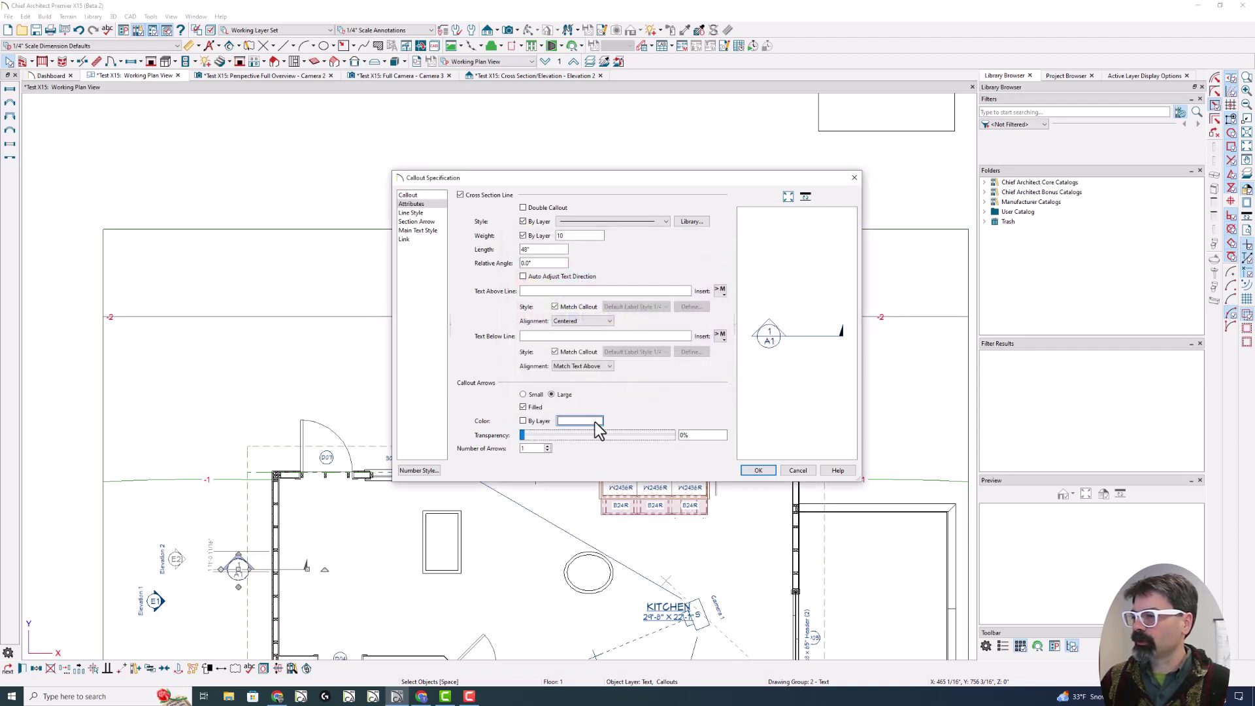
pyautogui.click(533, 422)
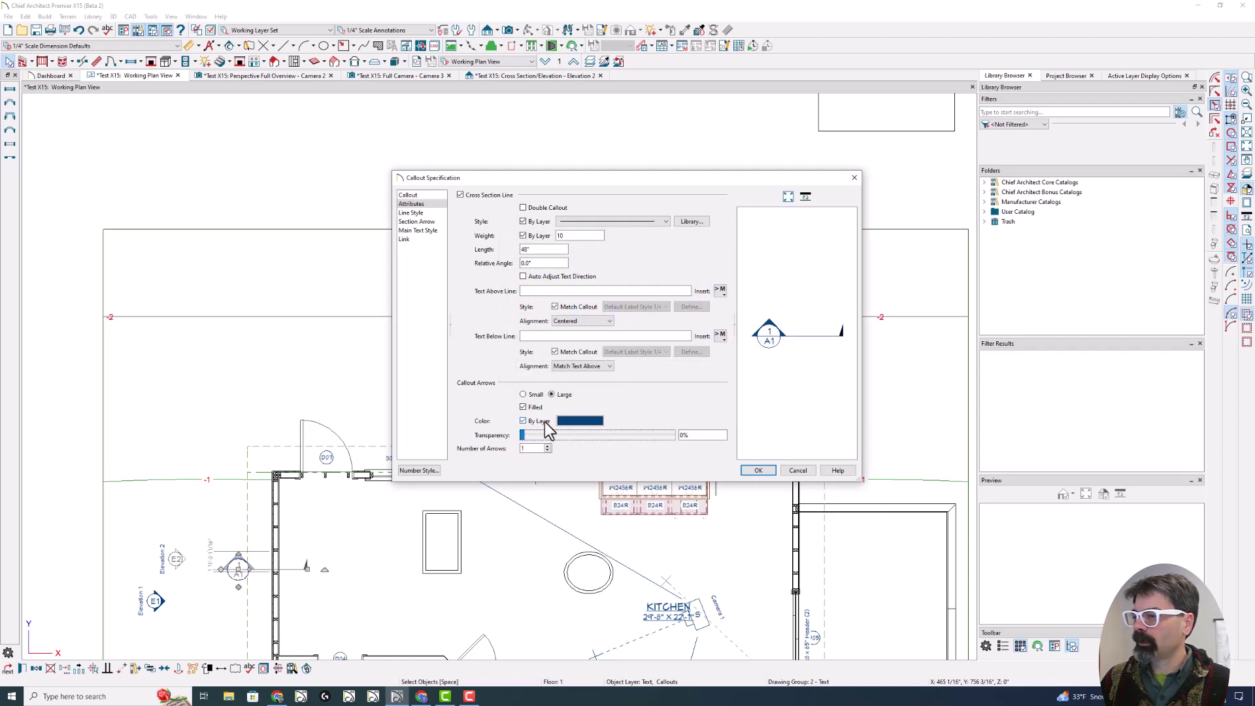
pyautogui.click(569, 421)
pyautogui.doubleClick(610, 326)
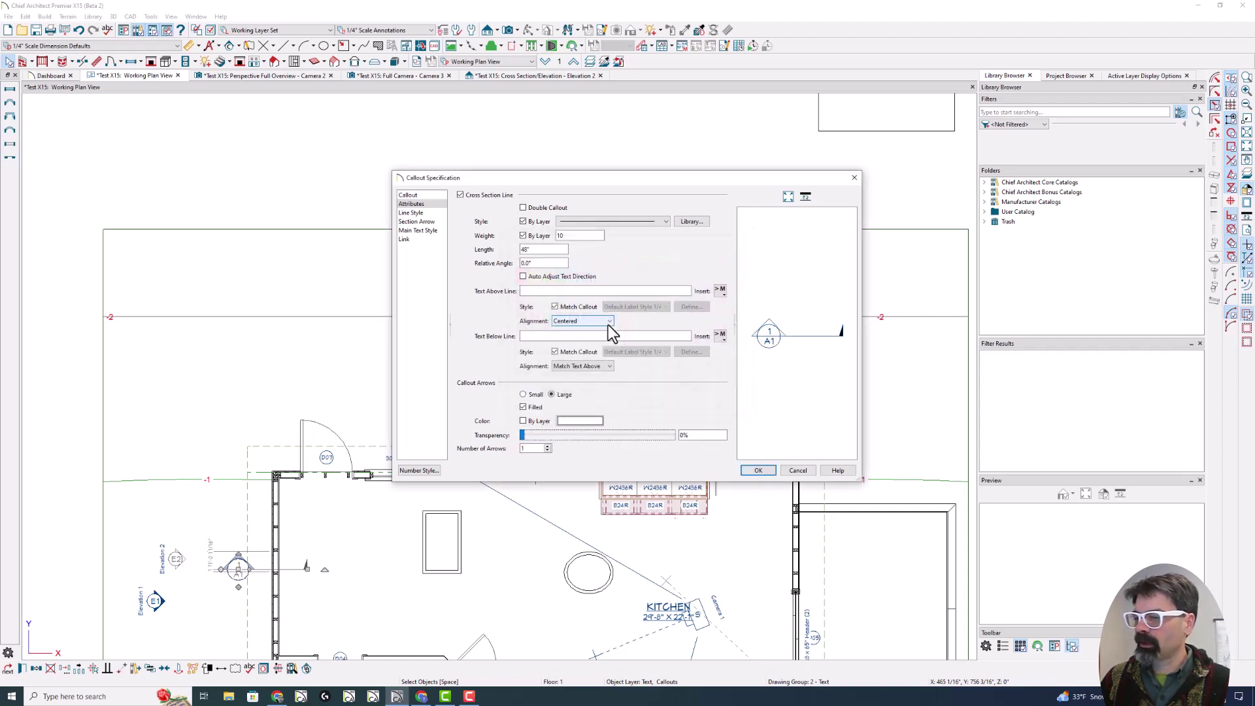
pyautogui.click(758, 470)
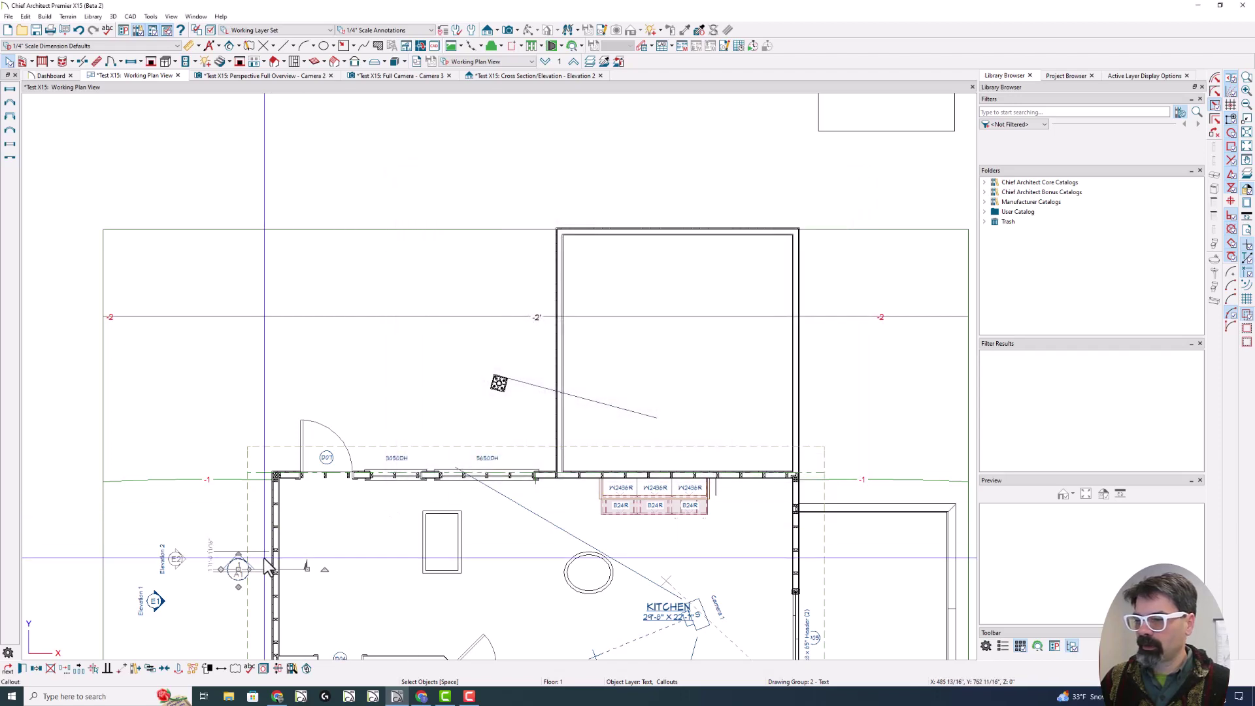
# Move the A1 section callout right onto the left wall, nudging it slightly up-left.
pyautogui.moveTo(245, 569); pyautogui.dragTo(276, 568)
pyautogui.scroll(3, 278, 564)
pyautogui.scroll(2, 281, 554)
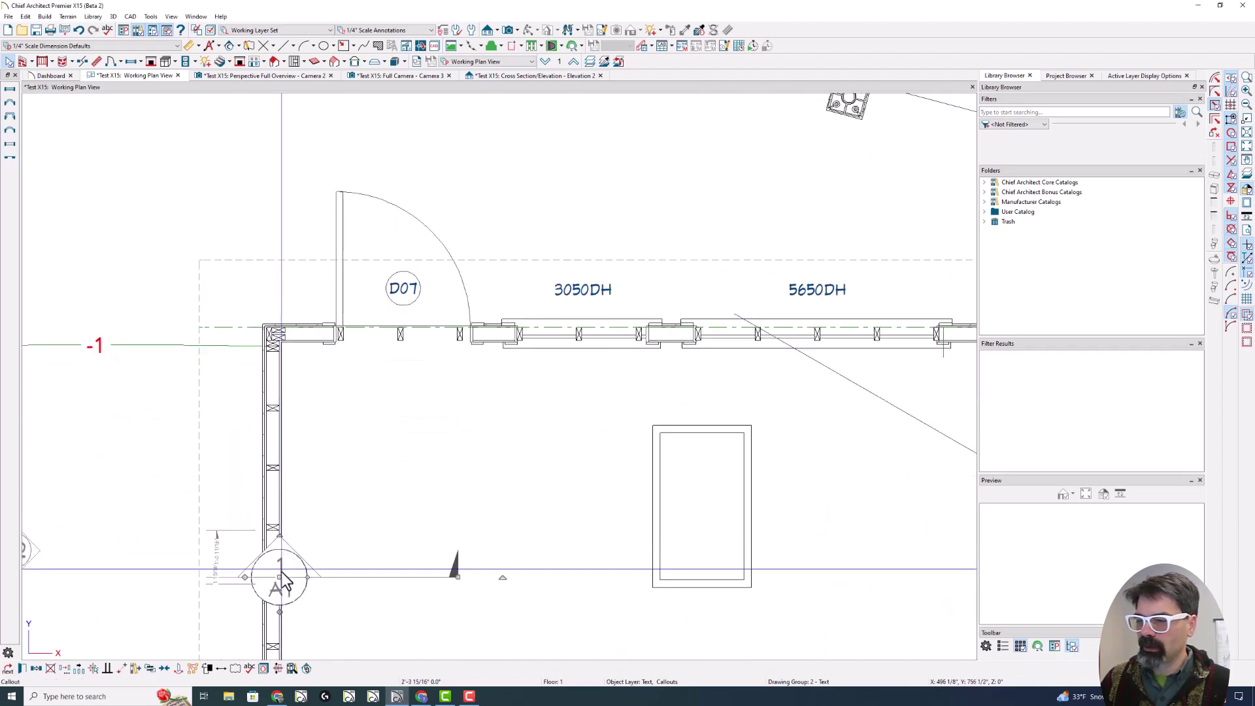
pyautogui.moveTo(272, 567)
pyautogui.mouseDown()
pyautogui.moveTo(282, 576)
pyautogui.moveTo(261, 563)
pyautogui.mouseUp()
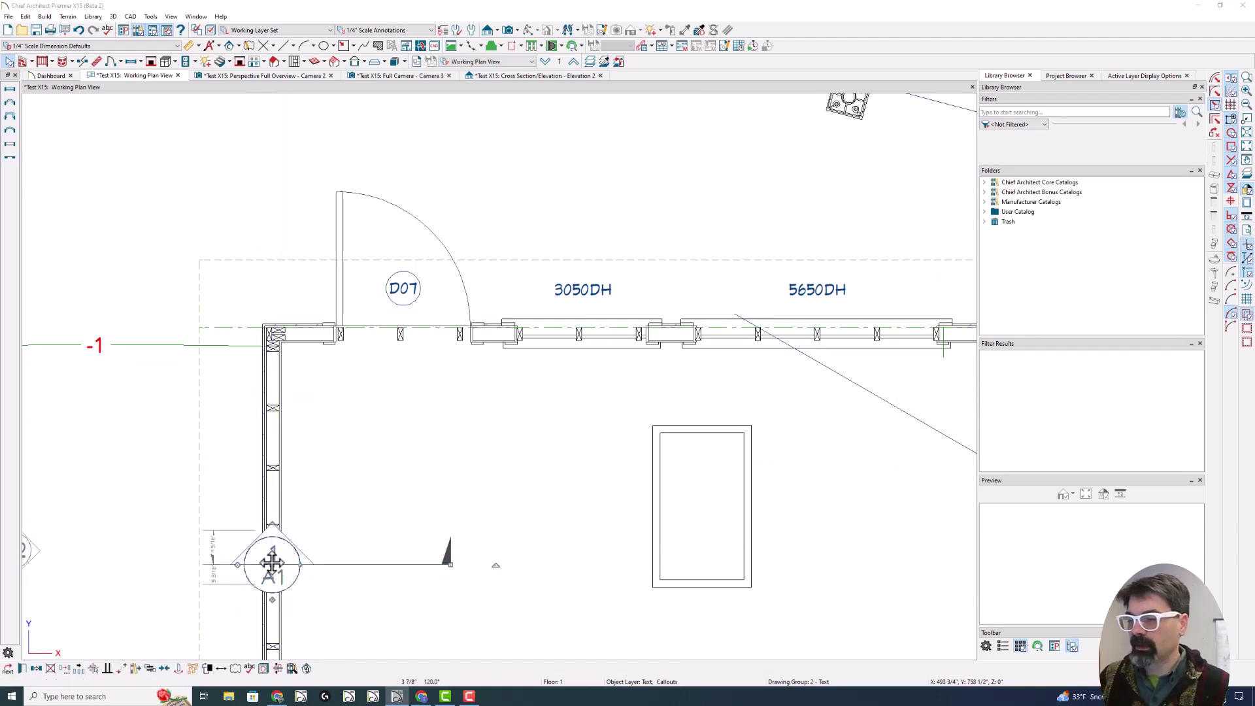
# Set the A1 callout arrows to Color By Layer with 100% transparency.
pyautogui.doubleClick(272, 571)
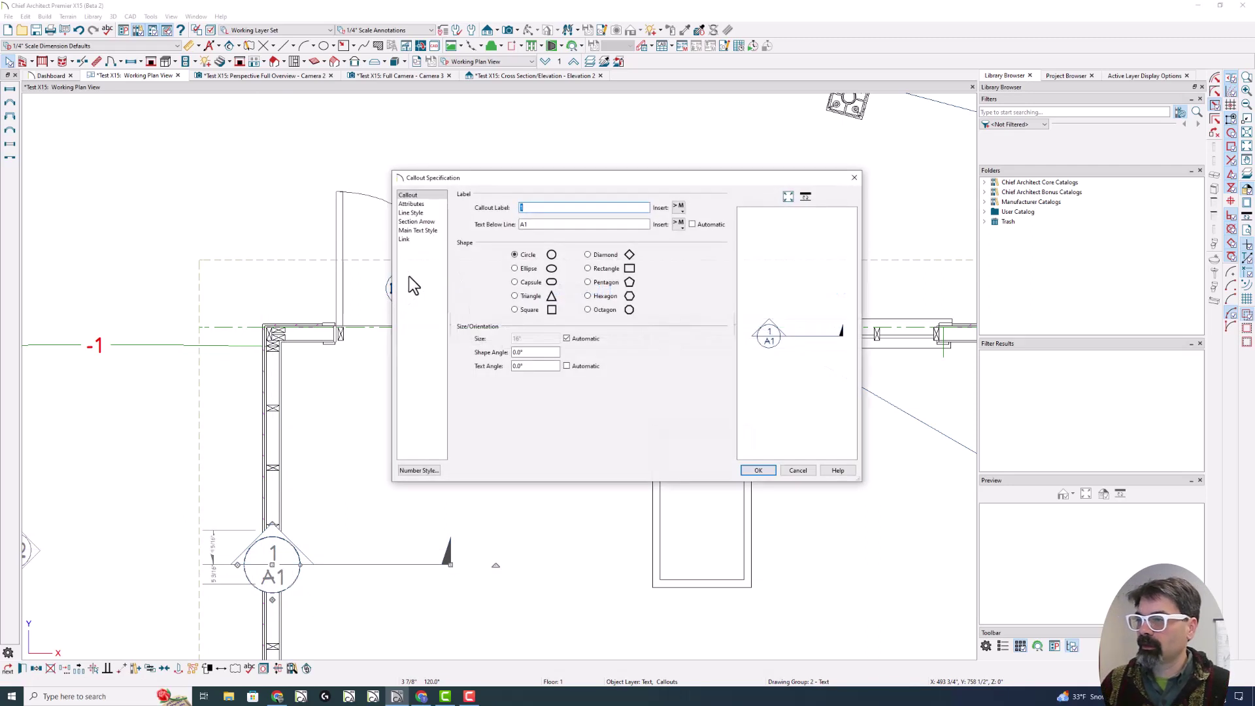
pyautogui.click(426, 222)
pyautogui.click(412, 203)
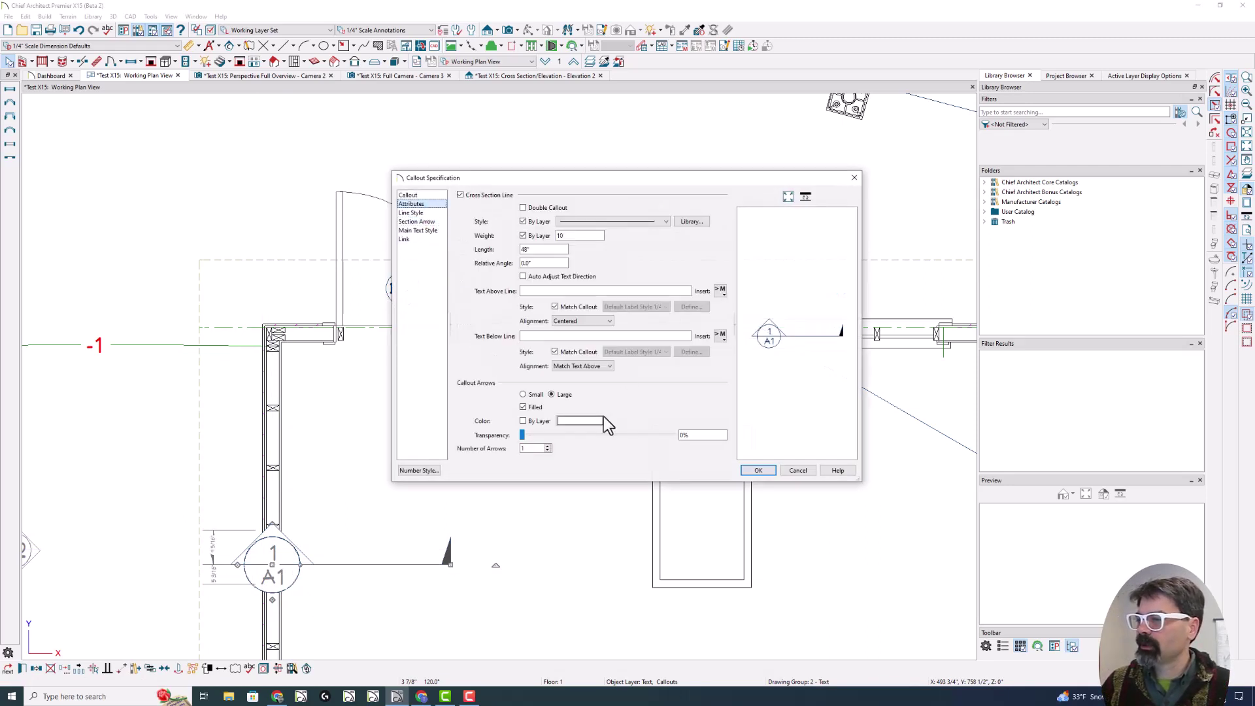
pyautogui.click(535, 421)
pyautogui.moveTo(523, 435); pyautogui.dragTo(696, 438)
pyautogui.click(757, 469)
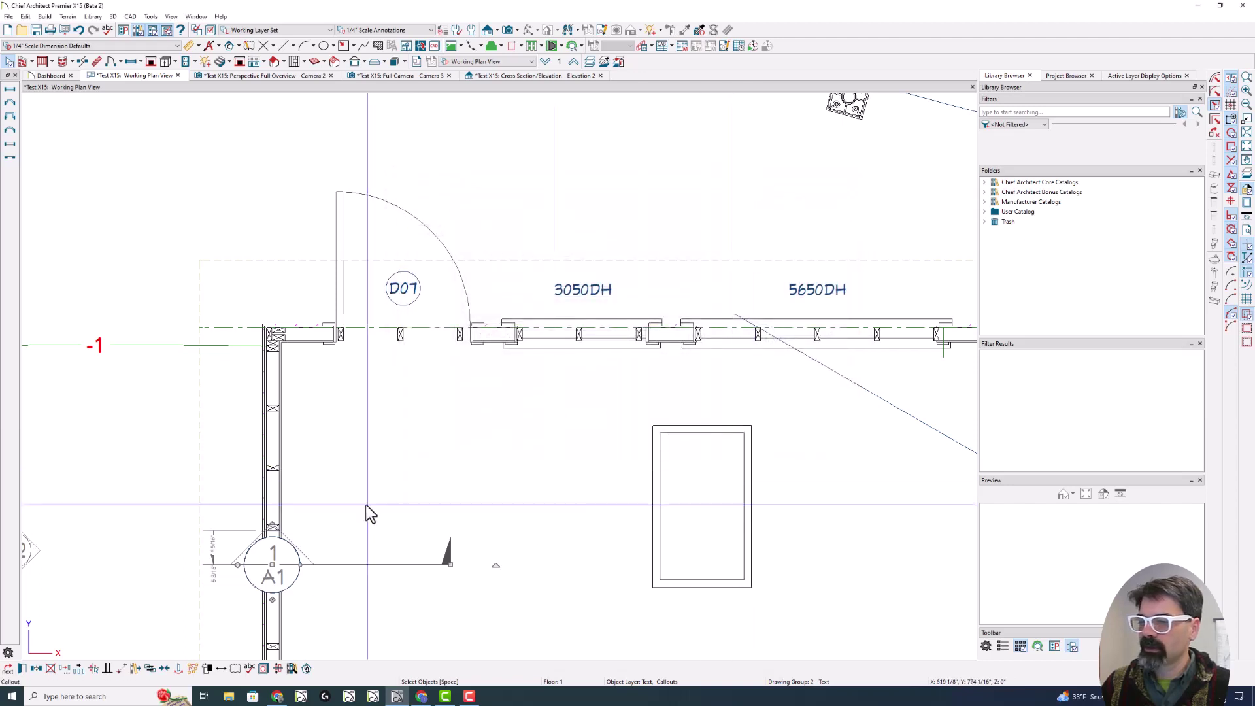
pyautogui.scroll(3, 297, 566)
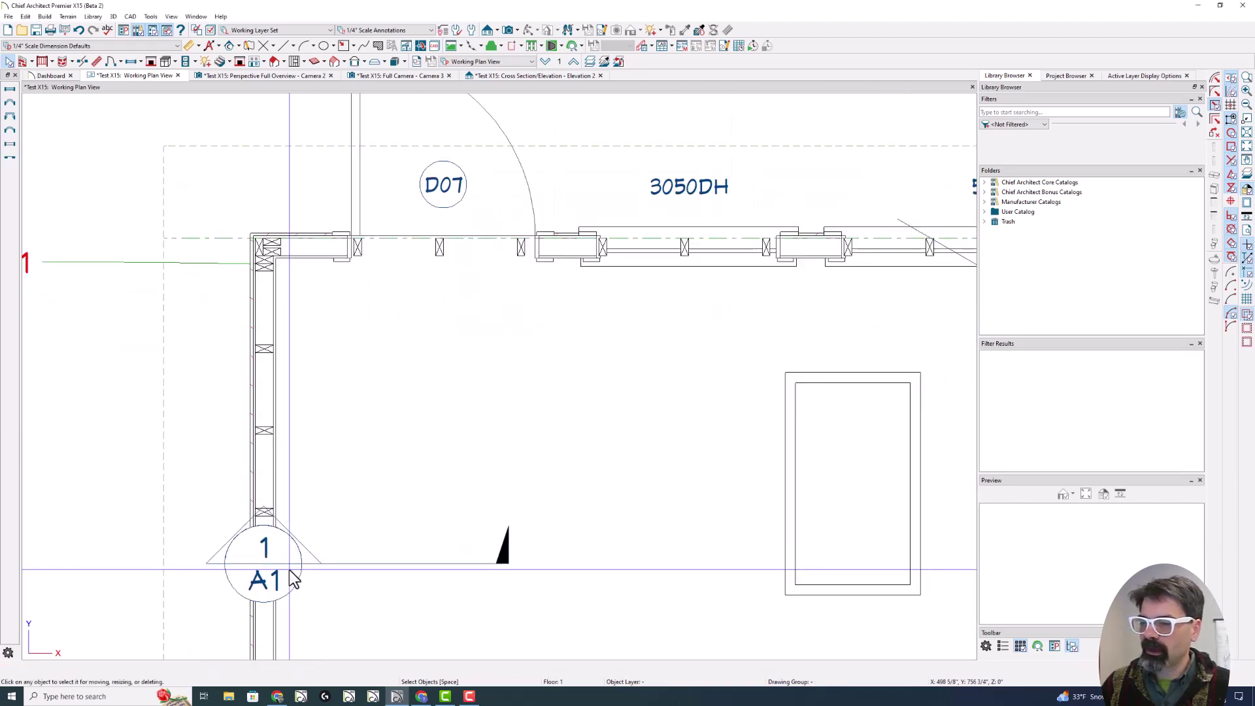
# Review the A1 callout's label, attribute, line, arrow, text and link pages, then confirm.
pyautogui.doubleClick(224, 561)
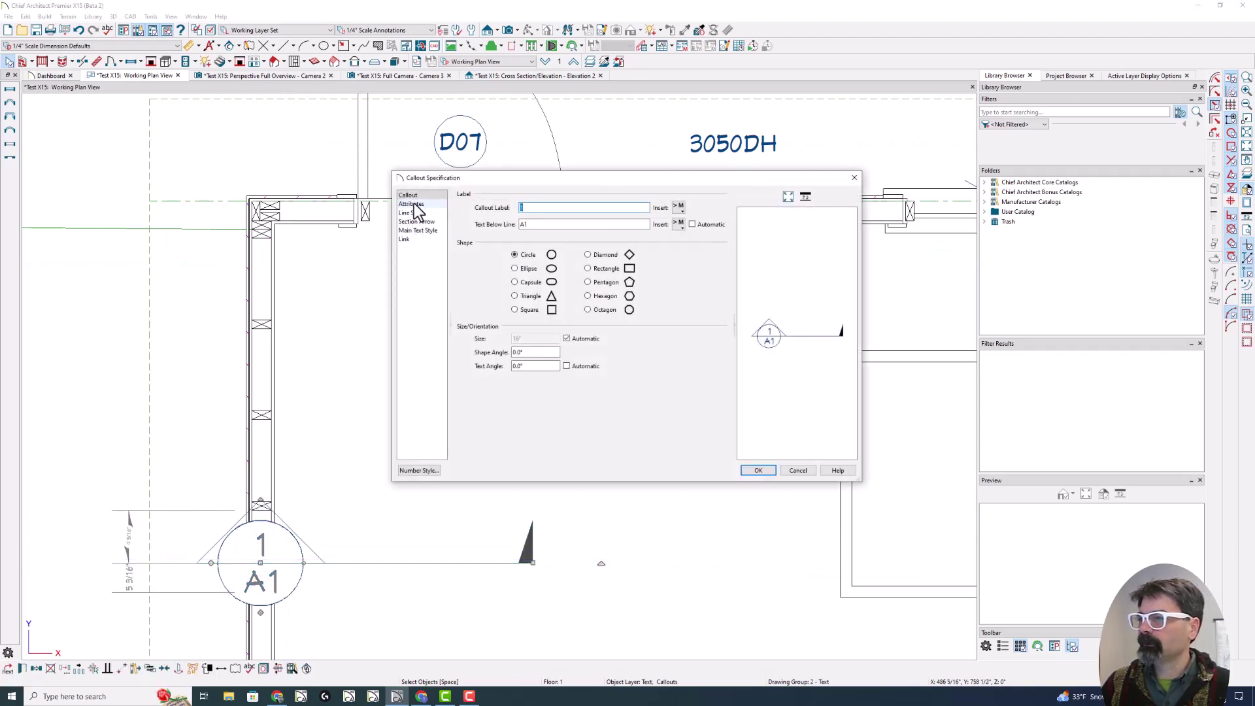
pyautogui.click(413, 205)
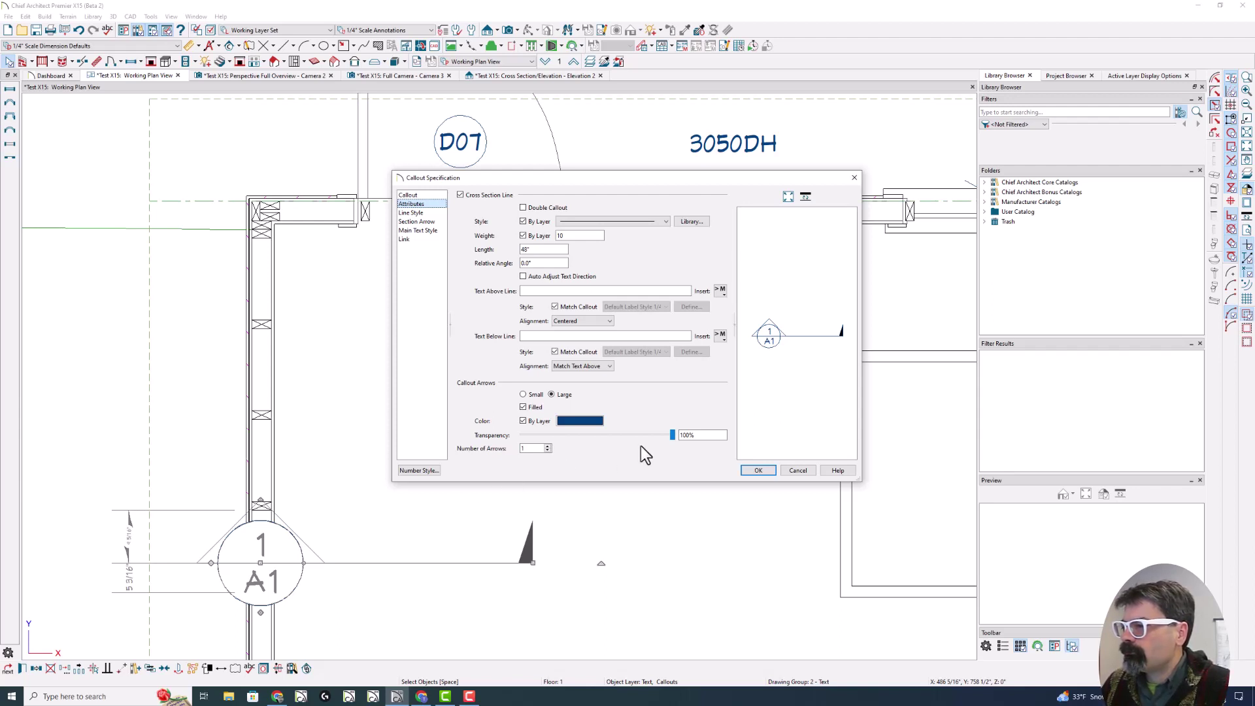
pyautogui.click(426, 199)
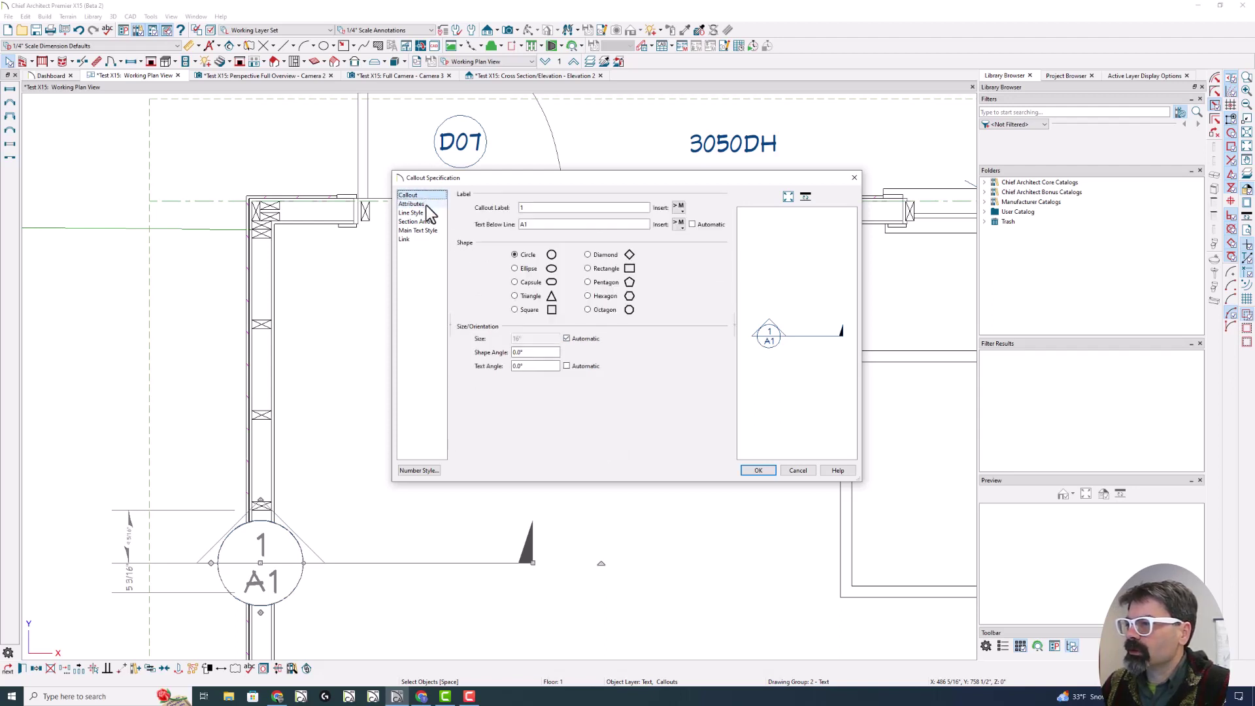
pyautogui.click(426, 204)
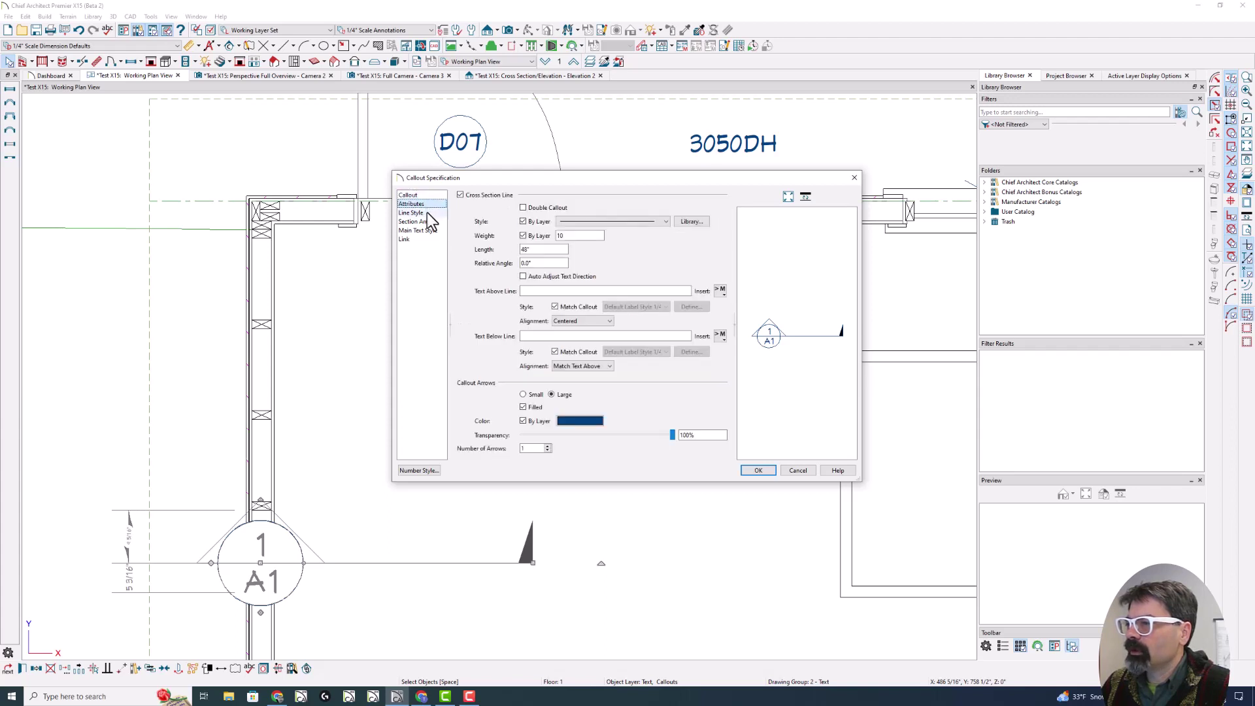
pyautogui.click(418, 213)
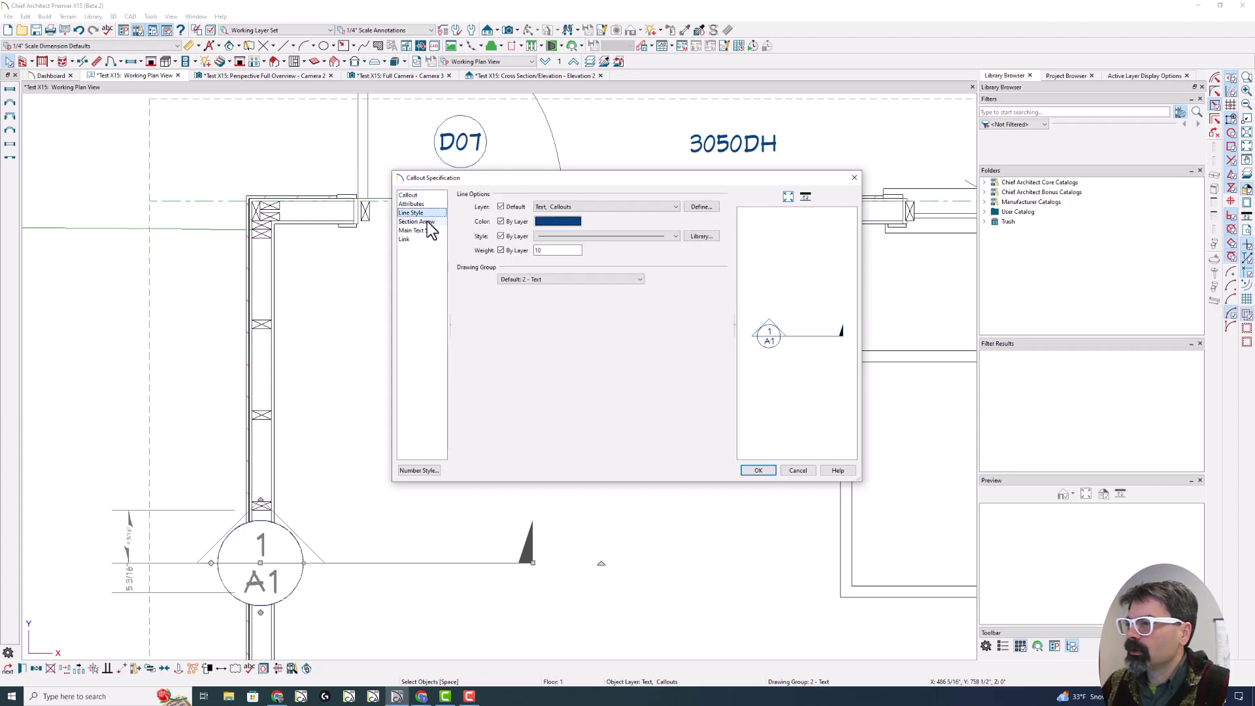
pyautogui.click(427, 222)
pyautogui.click(428, 231)
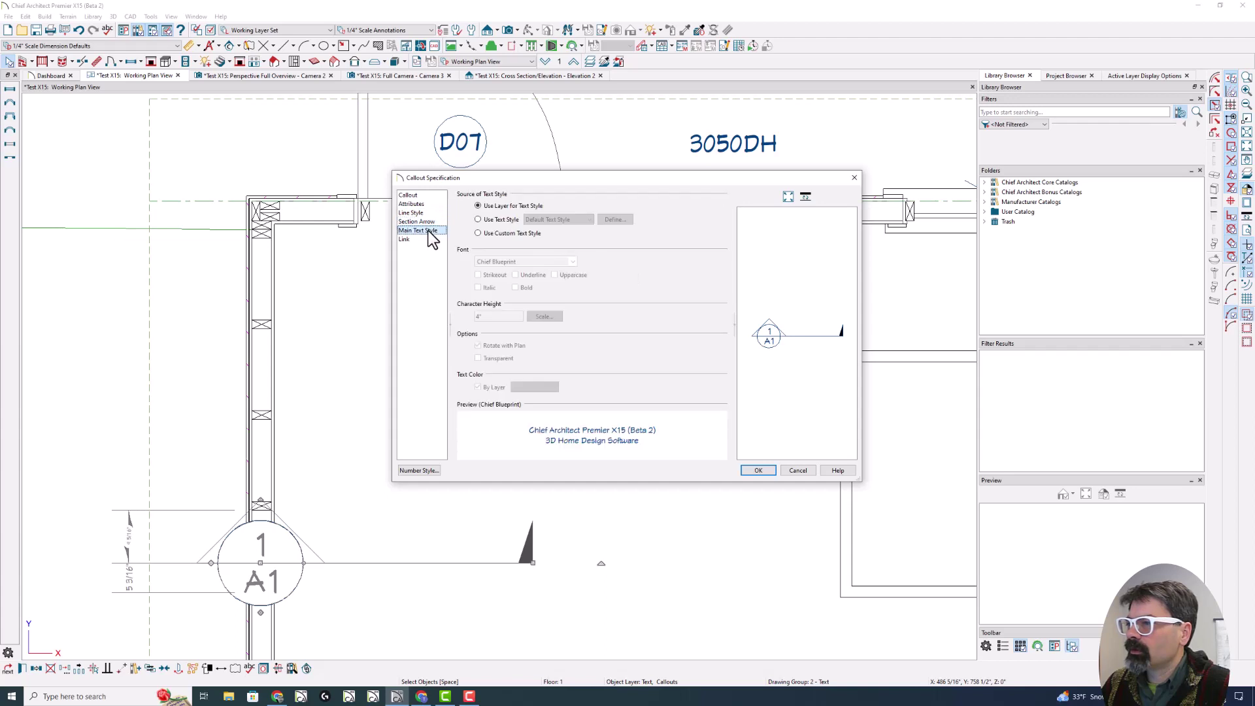
pyautogui.click(428, 239)
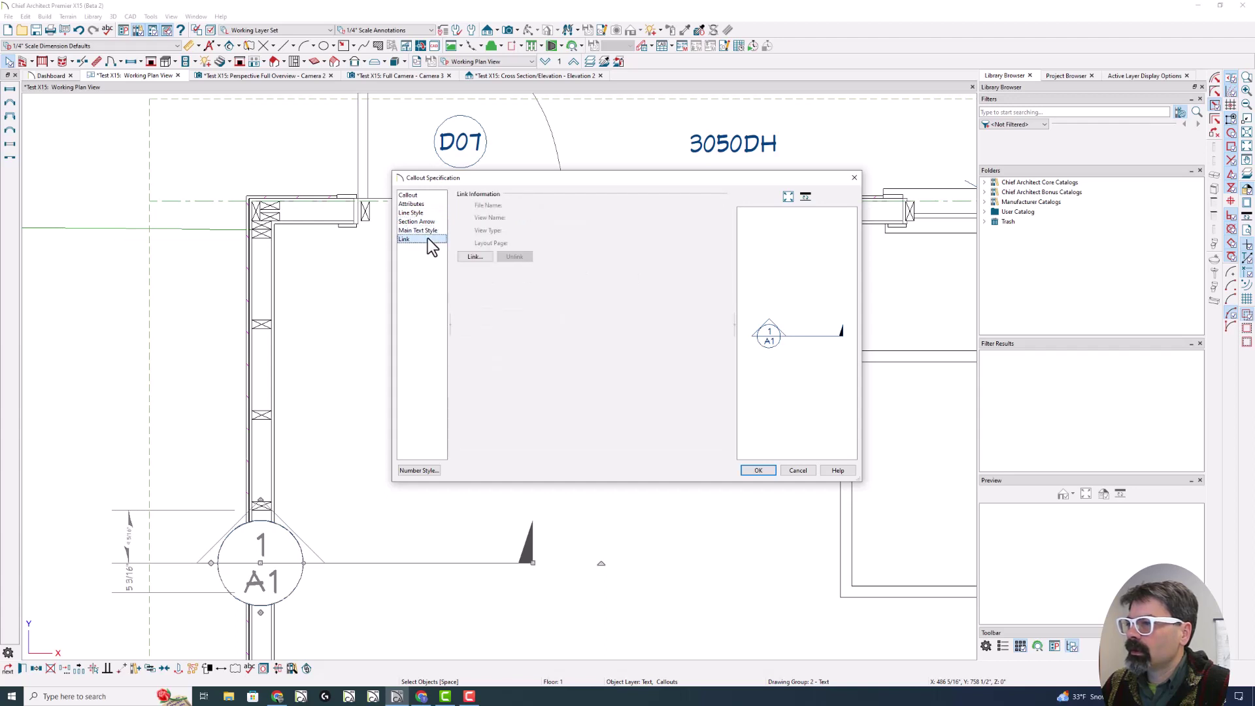
pyautogui.click(411, 195)
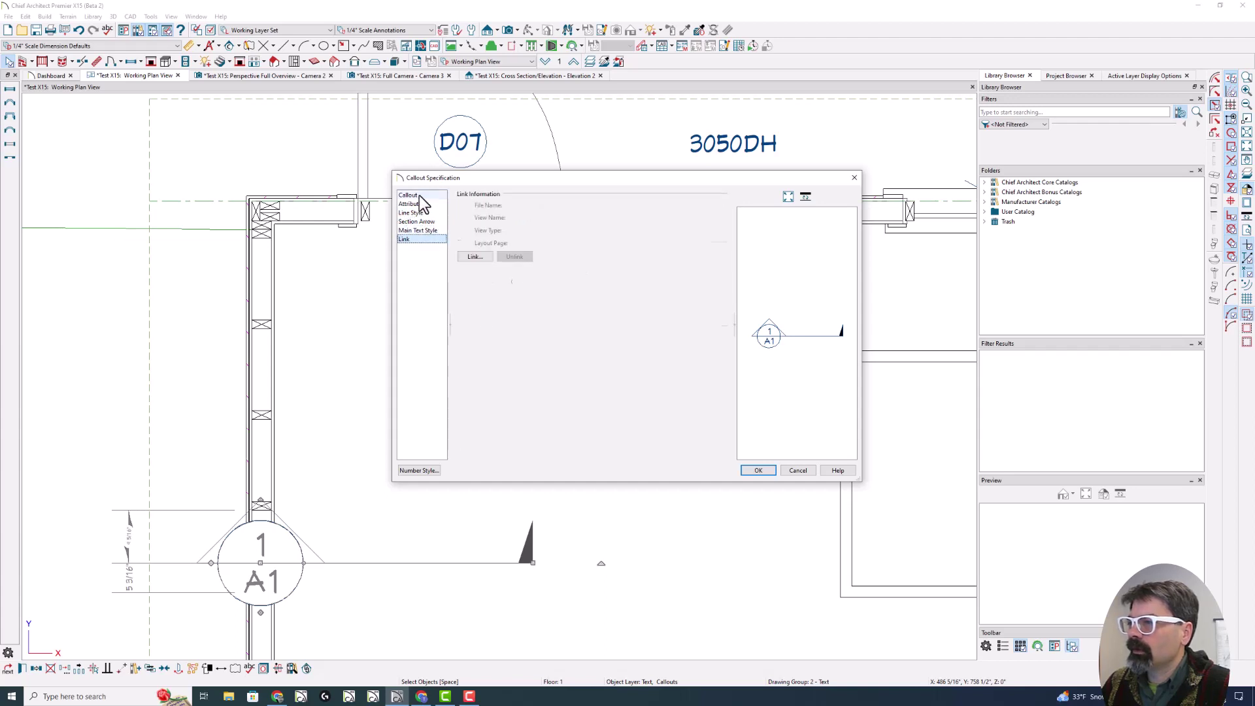
pyautogui.click(760, 471)
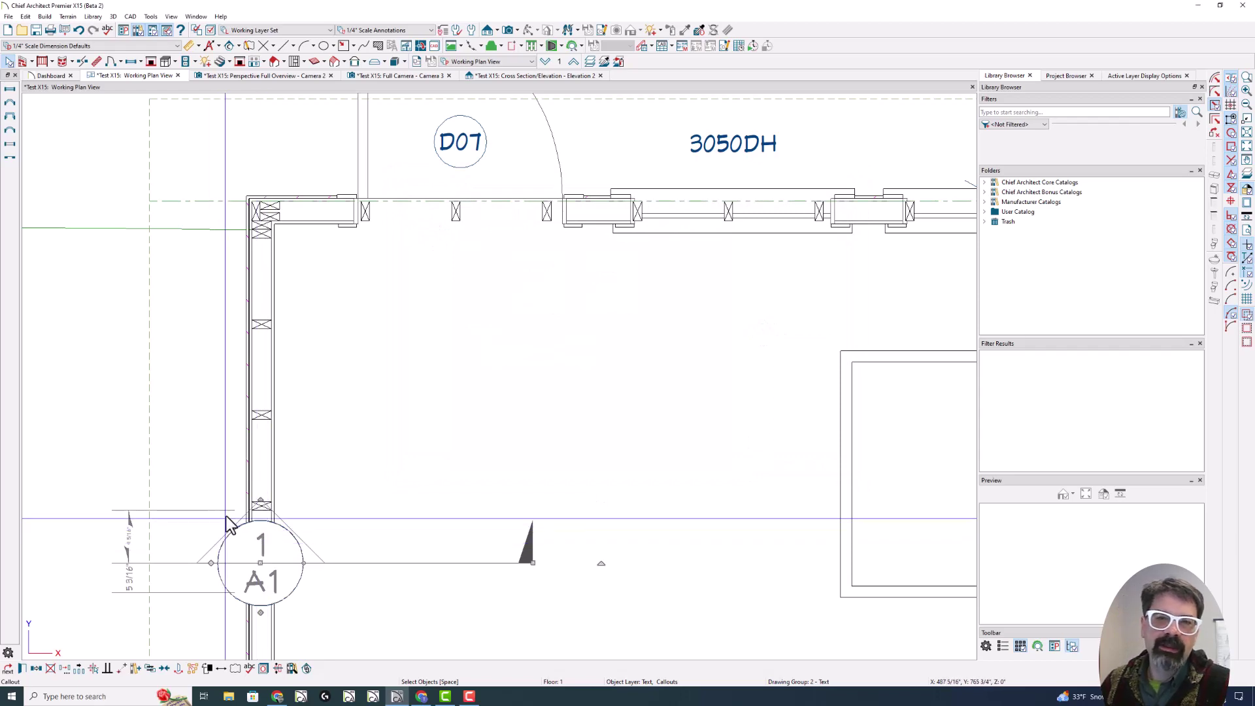
pyautogui.scroll(-2, 325, 487)
pyautogui.scroll(-2, 324, 485)
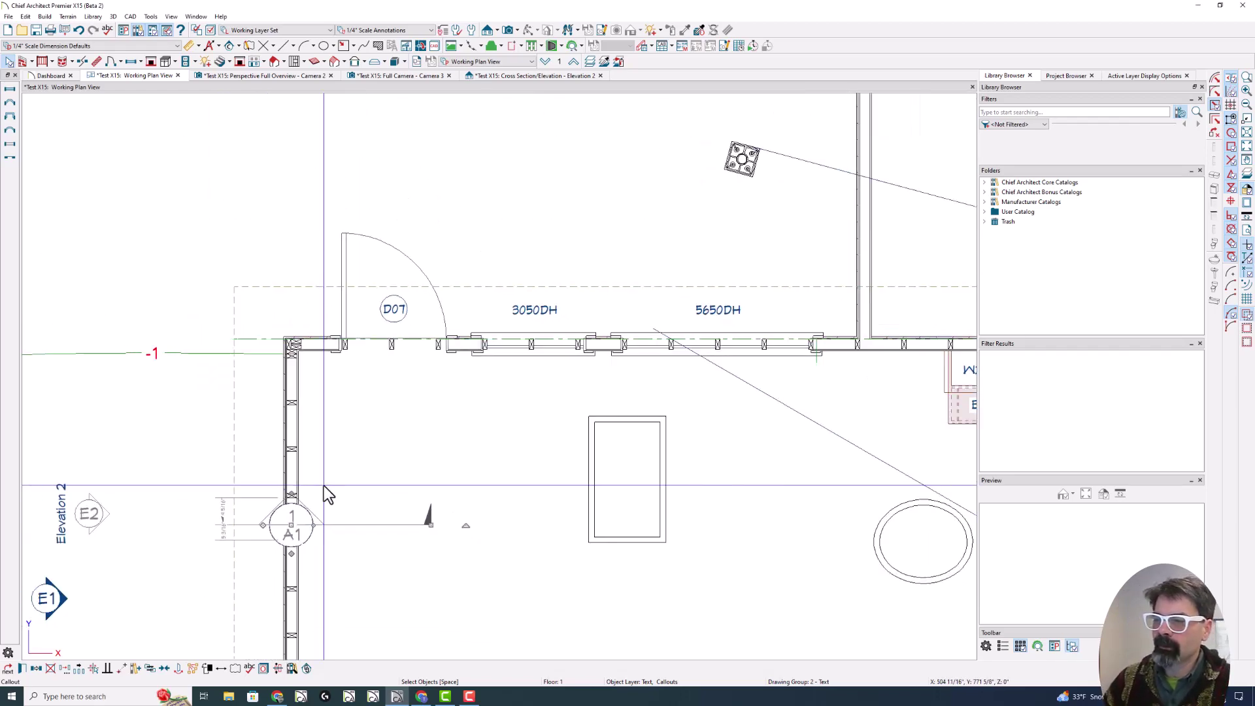
pyautogui.scroll(-5, 374, 457)
pyautogui.moveTo(365, 405); pyautogui.dragTo(254, 277, button='middle')
pyautogui.click(311, 366)
pyautogui.doubleClick(470, 396)
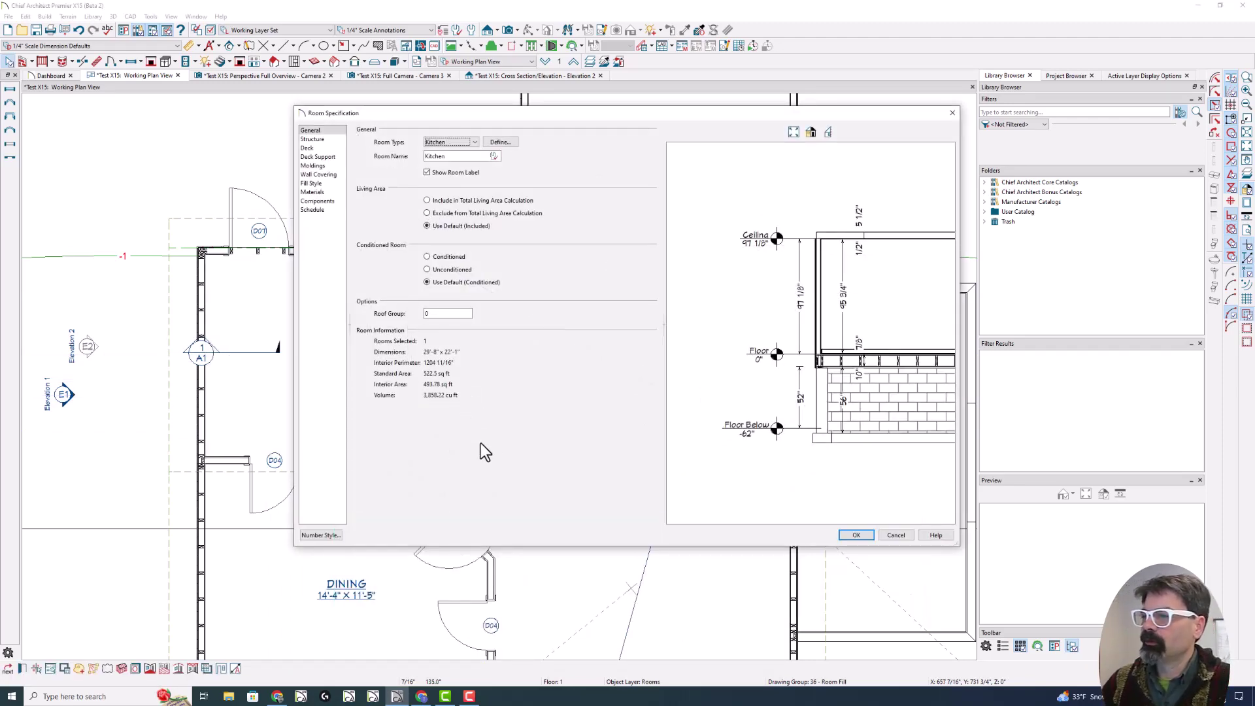
pyautogui.moveTo(460, 334)
pyautogui.mouseDown()
pyautogui.moveTo(365, 343)
pyautogui.moveTo(431, 347)
pyautogui.mouseUp()
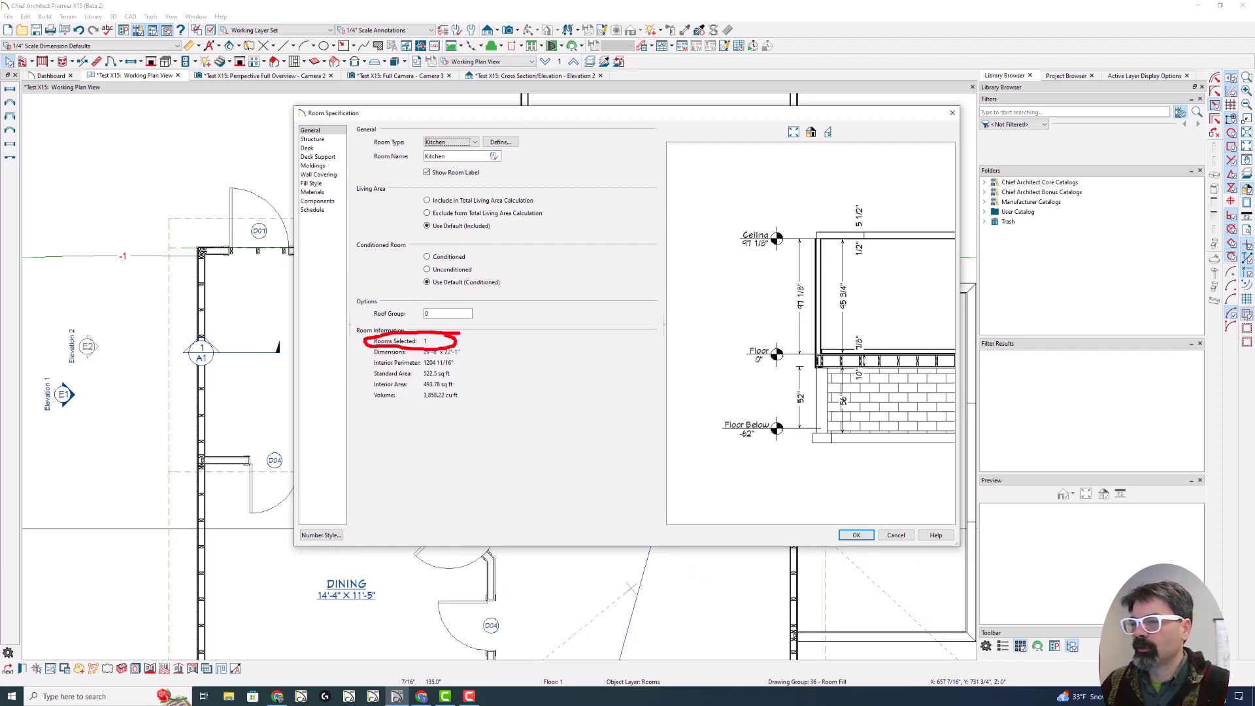
pyautogui.press('Escape')
pyautogui.press('Escape')
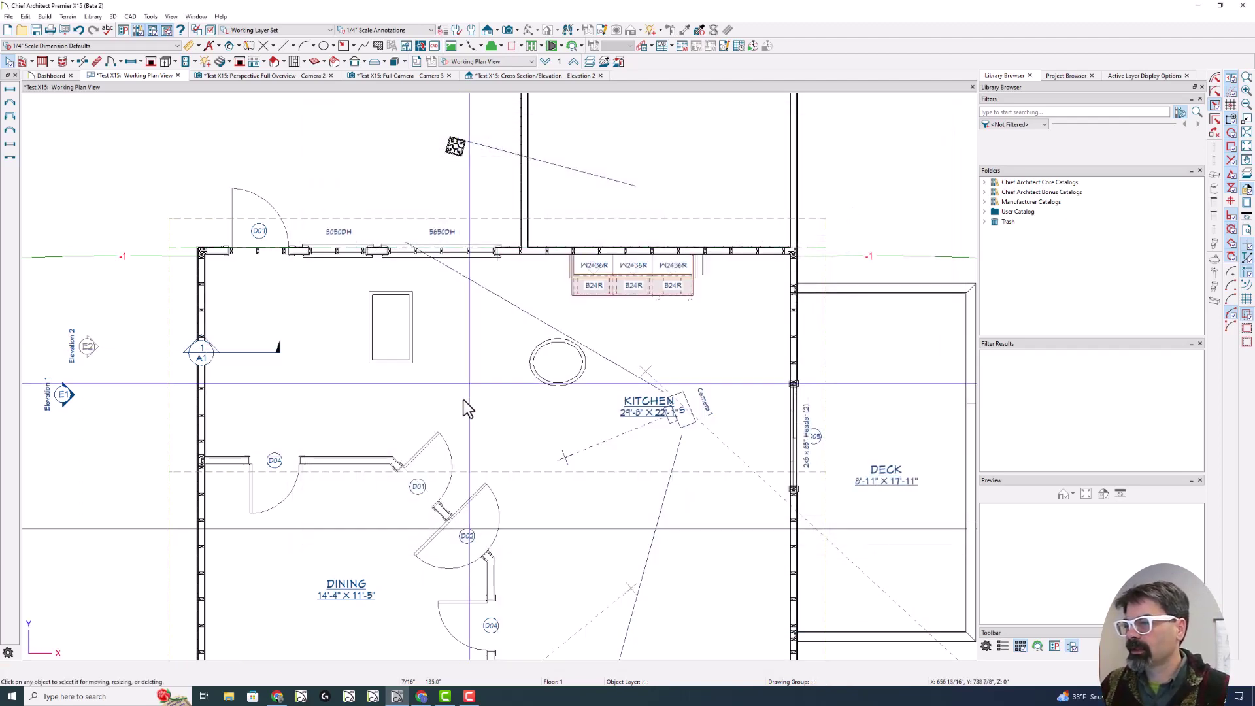
# Open Room Specification for Dining and Kitchen together, then dismiss it.
pyautogui.keyDown('shift'); pyautogui.click(355, 520); pyautogui.keyUp('shift')
pyautogui.keyDown('shift'); pyautogui.doubleClick(356, 519); pyautogui.keyUp('shift')
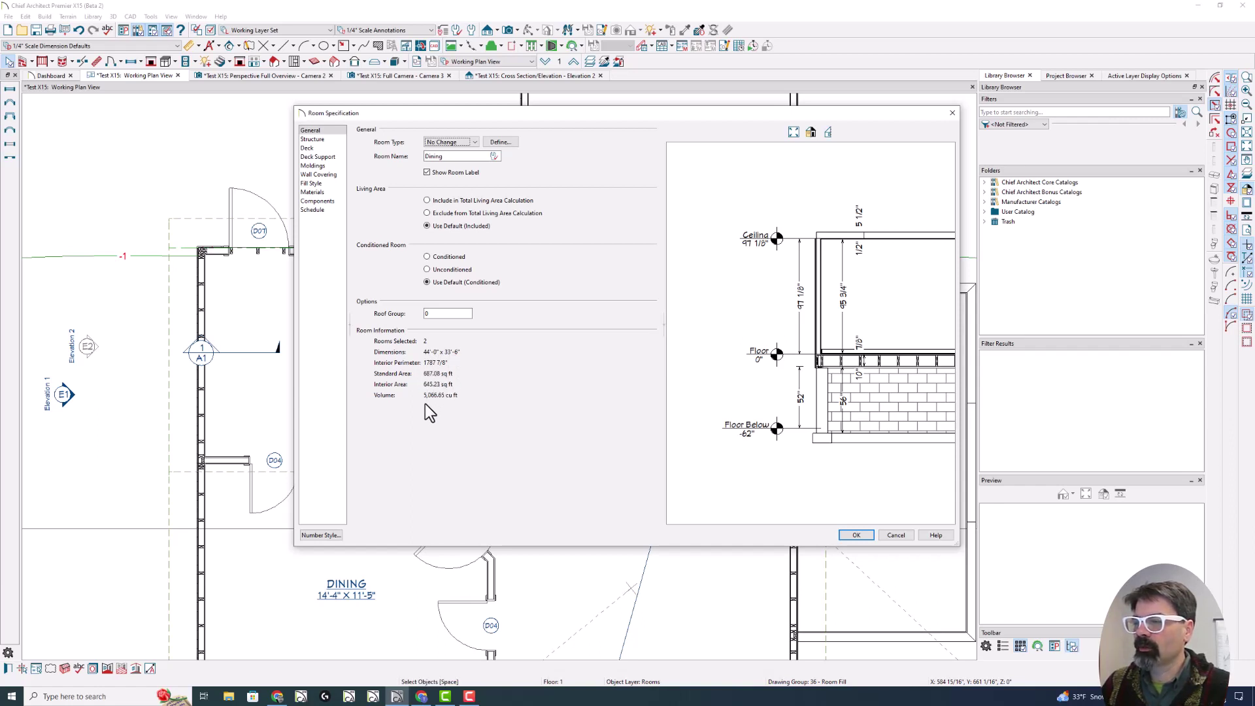
pyautogui.press('Escape')
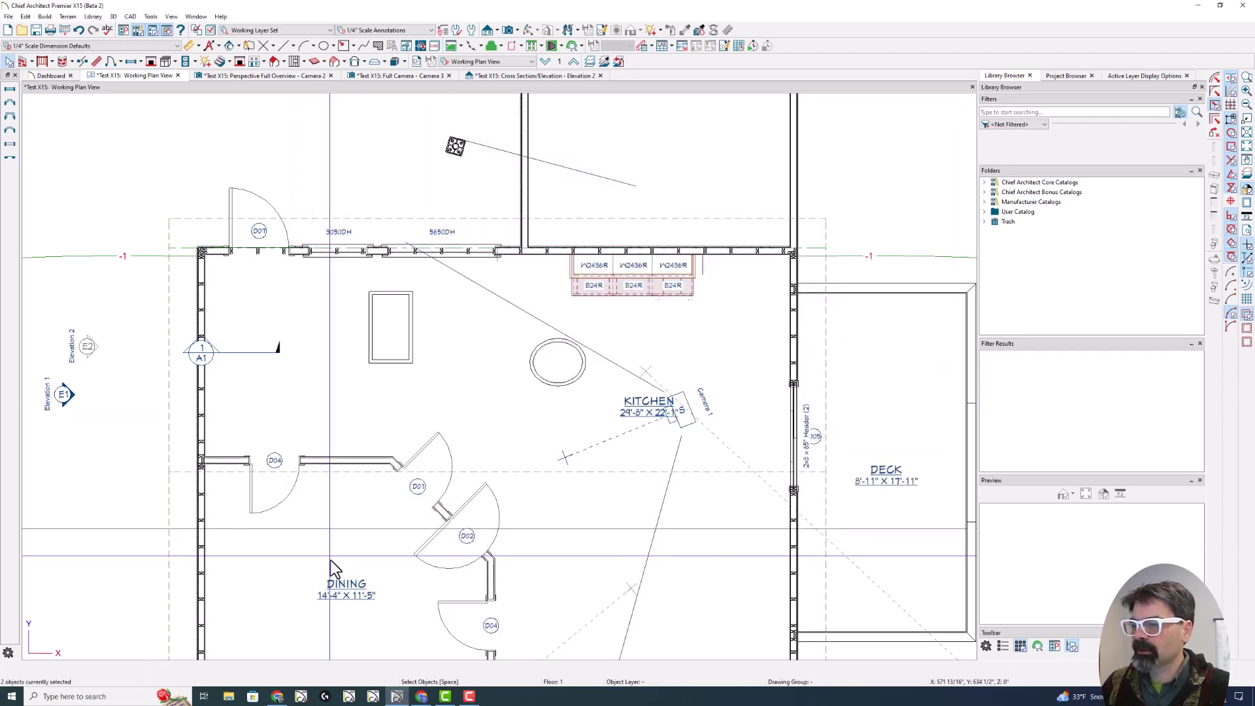
# Open the Dining room's own specifications listing its 164.58 sq ft standard area.
pyautogui.click(281, 554)
pyautogui.doubleClick(281, 555)
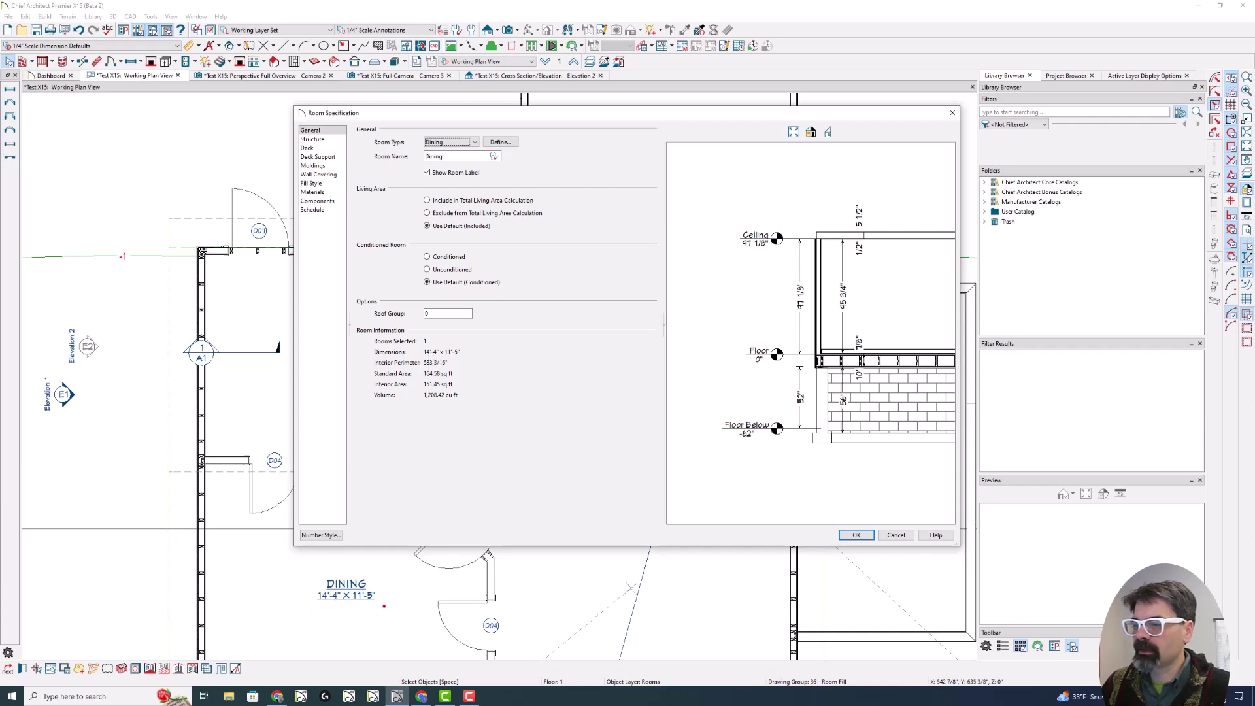
pyautogui.moveTo(382, 570)
pyautogui.mouseDown()
pyautogui.moveTo(324, 570)
pyautogui.moveTo(299, 584)
pyautogui.moveTo(305, 607)
pyautogui.moveTo(376, 613)
pyautogui.mouseUp()
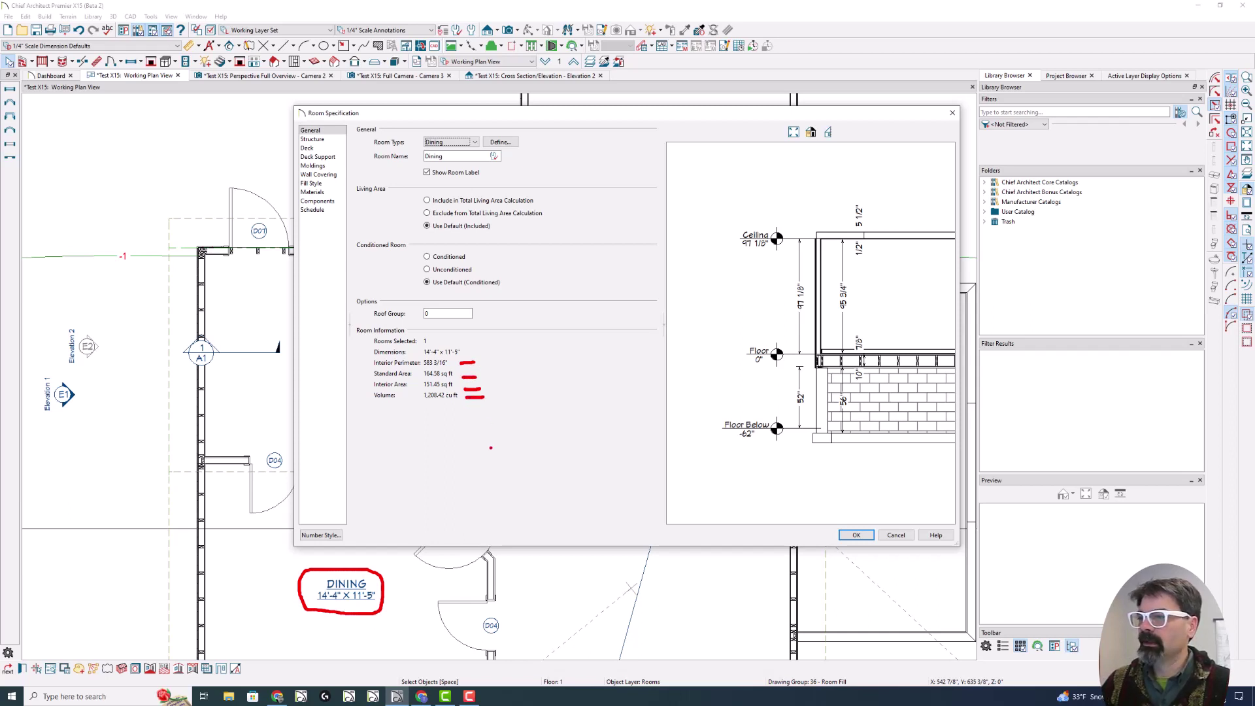
pyautogui.moveTo(463, 336)
pyautogui.mouseDown()
pyautogui.moveTo(373, 321)
pyautogui.moveTo(351, 344)
pyautogui.moveTo(370, 410)
pyautogui.moveTo(422, 435)
pyautogui.moveTo(485, 393)
pyautogui.moveTo(465, 331)
pyautogui.mouseUp()
pyautogui.press('Escape')
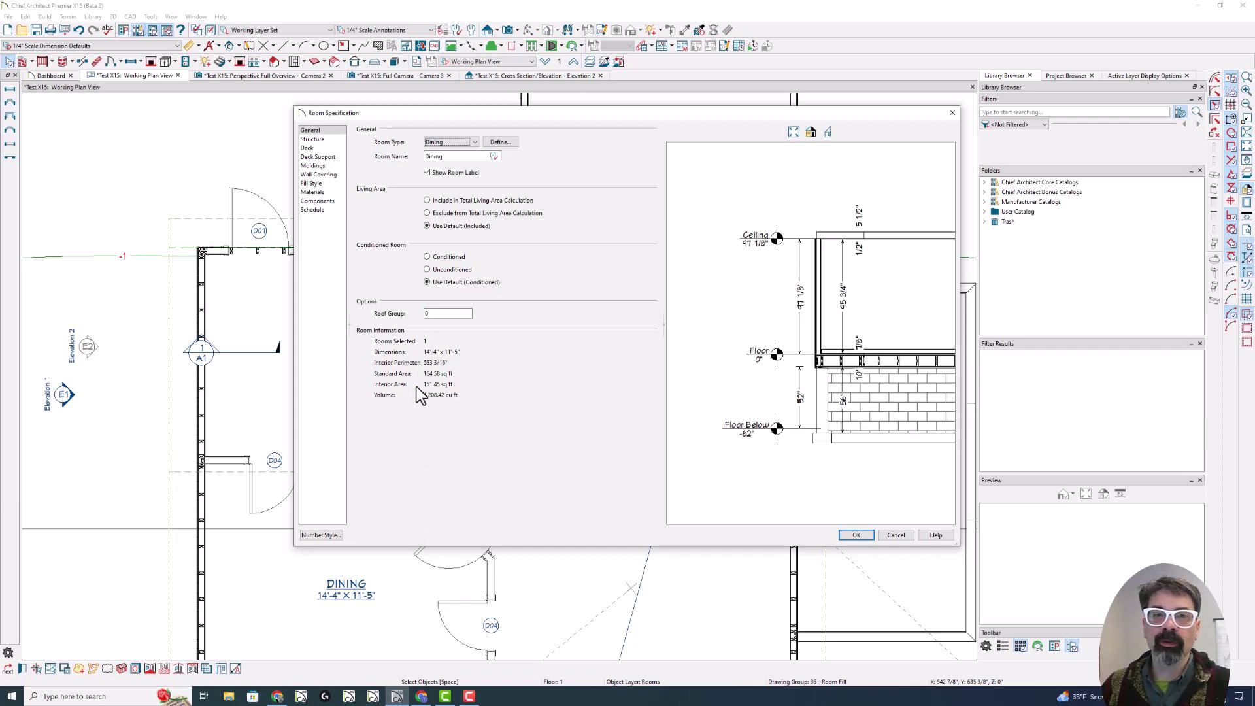
# Cancel the Dining room's Room Specification dialog without changes.
pyautogui.click(896, 534)
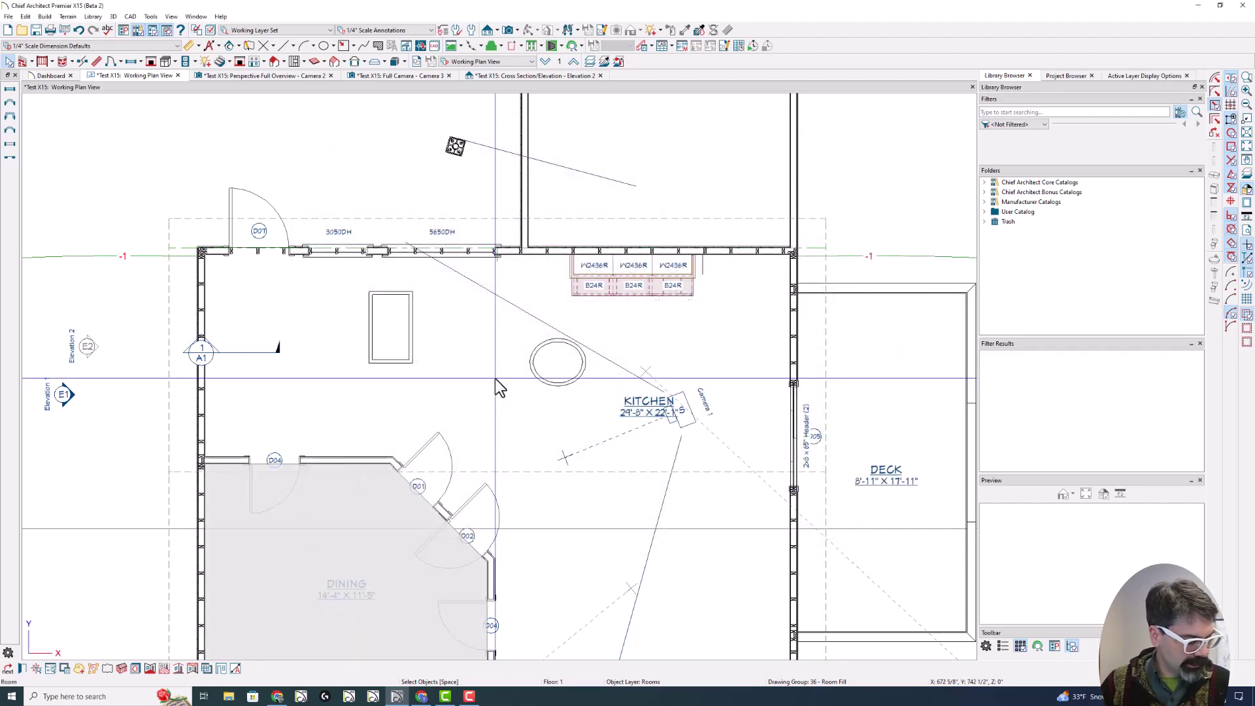